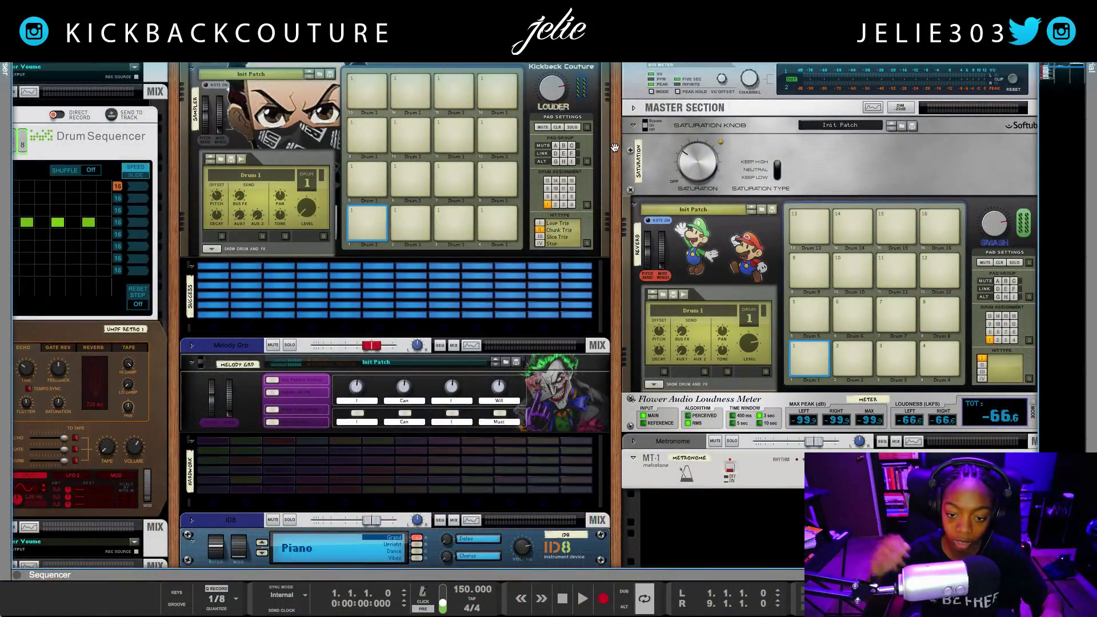
- Examine the master section's insert controls in the mixer and return to the rack
{"action": "scroll", "coordinate": [617, 160], "scroll_direction": "up", "scroll_amount": 1}
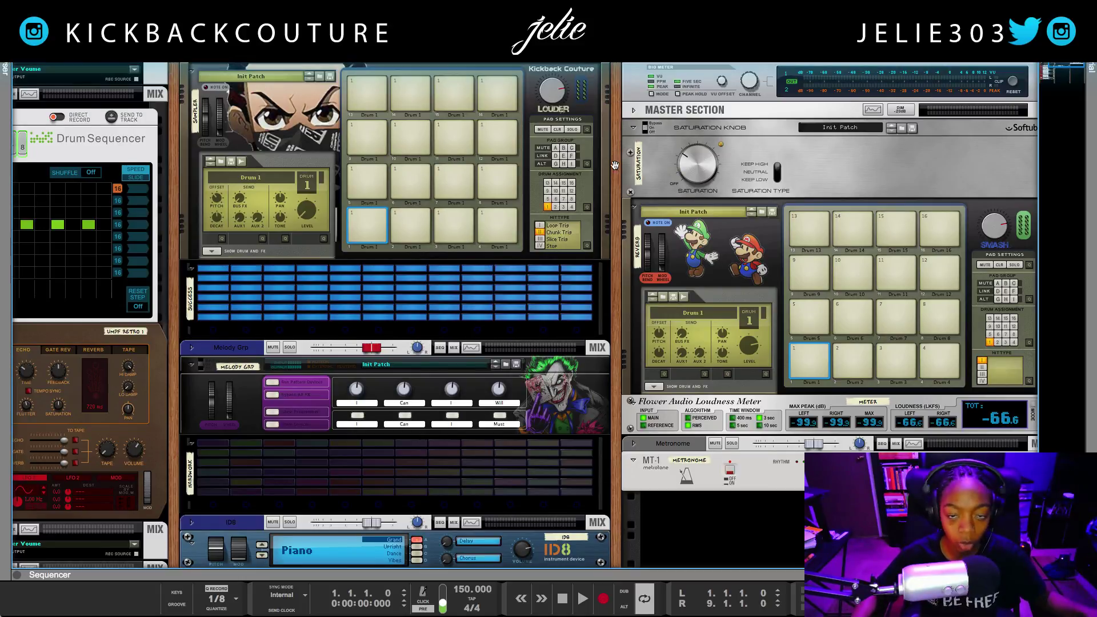
{"action": "key", "text": "F5"}
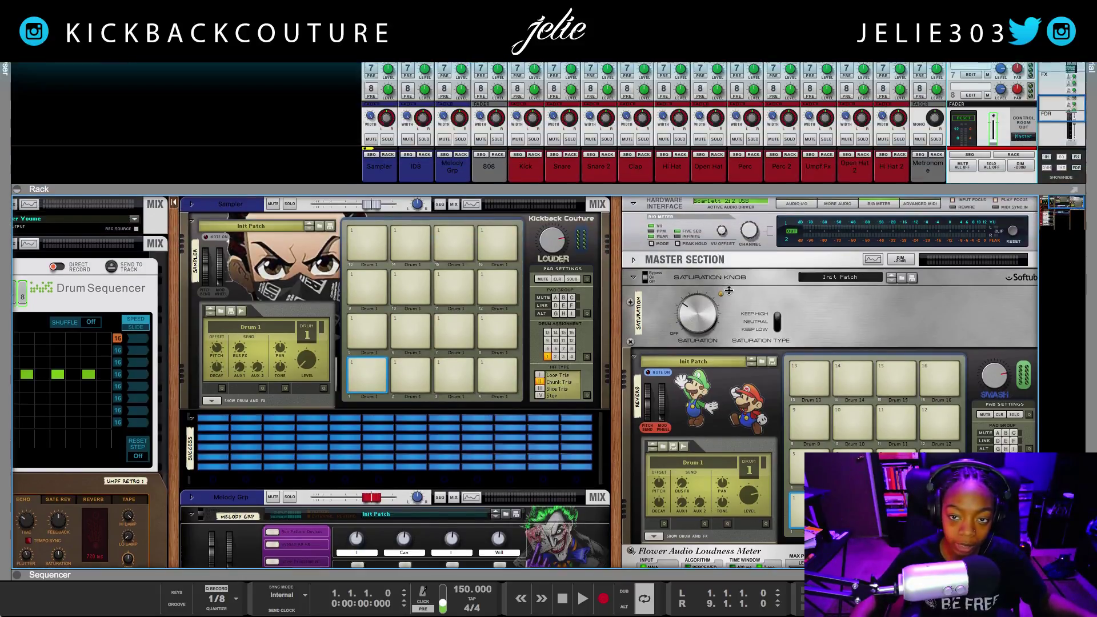
{"action": "left_click", "coordinate": [978, 196]}
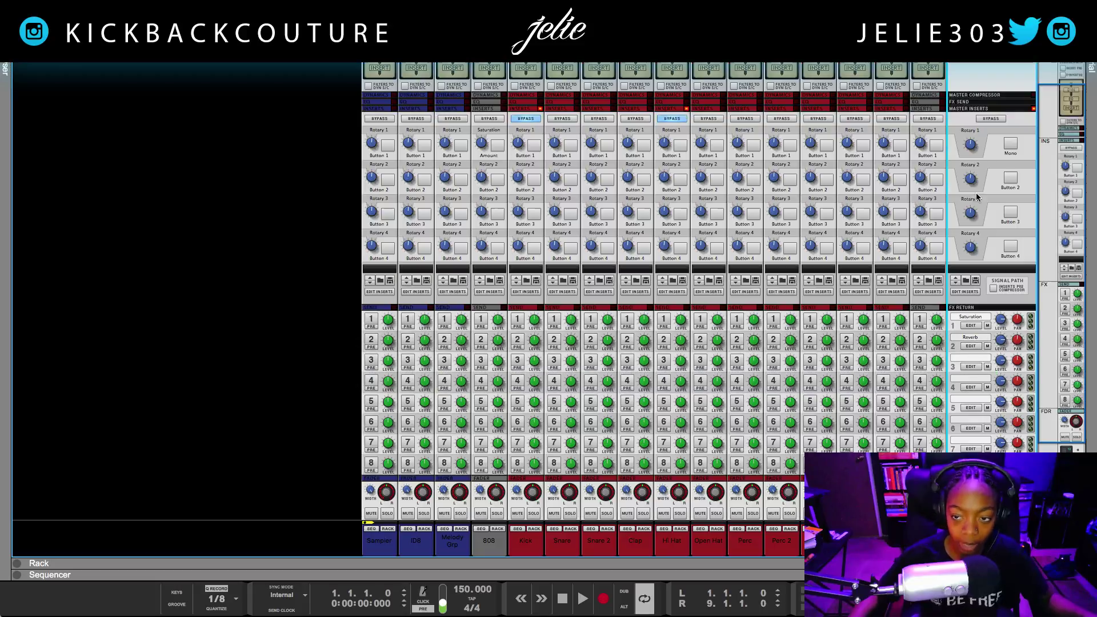
{"action": "scroll", "coordinate": [1006, 188], "scroll_direction": "up", "scroll_amount": 2}
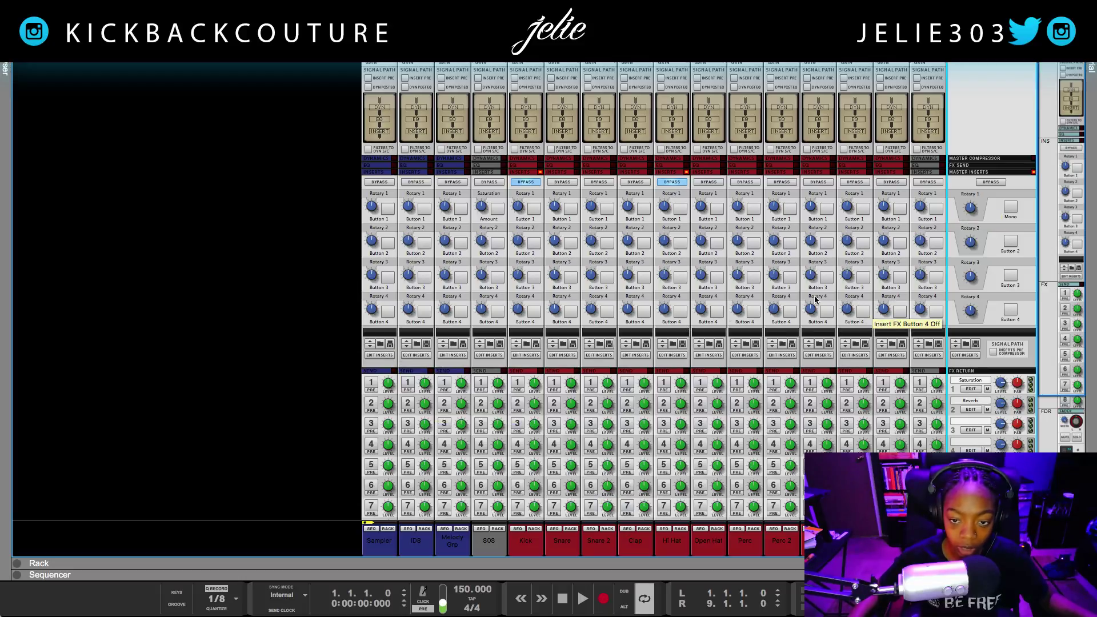
{"action": "left_click_drag", "start_coordinate": [534, 562], "coordinate": [472, 78]}
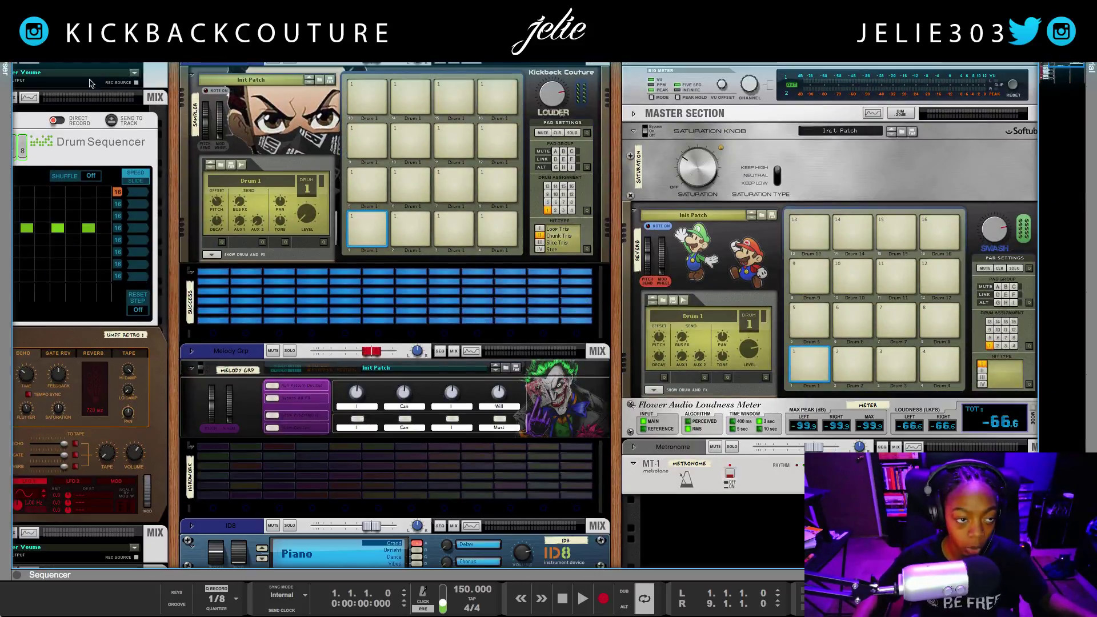
- Create a new song from a template, then collapse the sequencer and hide the browser so the rack fills the window
{"action": "left_click", "coordinate": [39, 6]}
{"action": "mouse_move", "coordinate": [77, 6]}
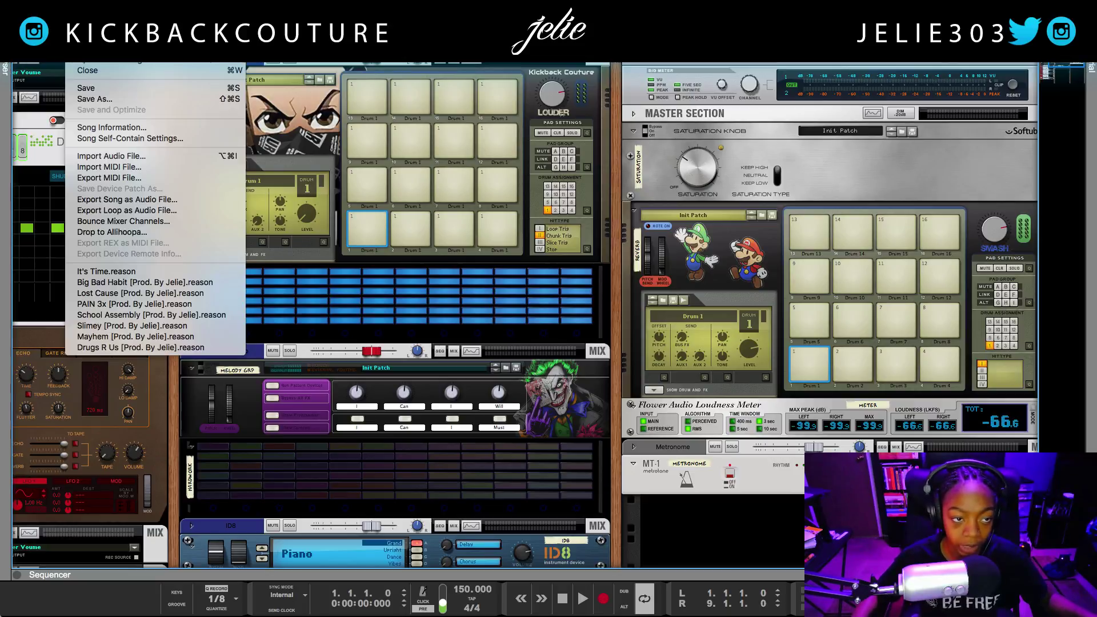
{"action": "mouse_move", "coordinate": [108, 32]}
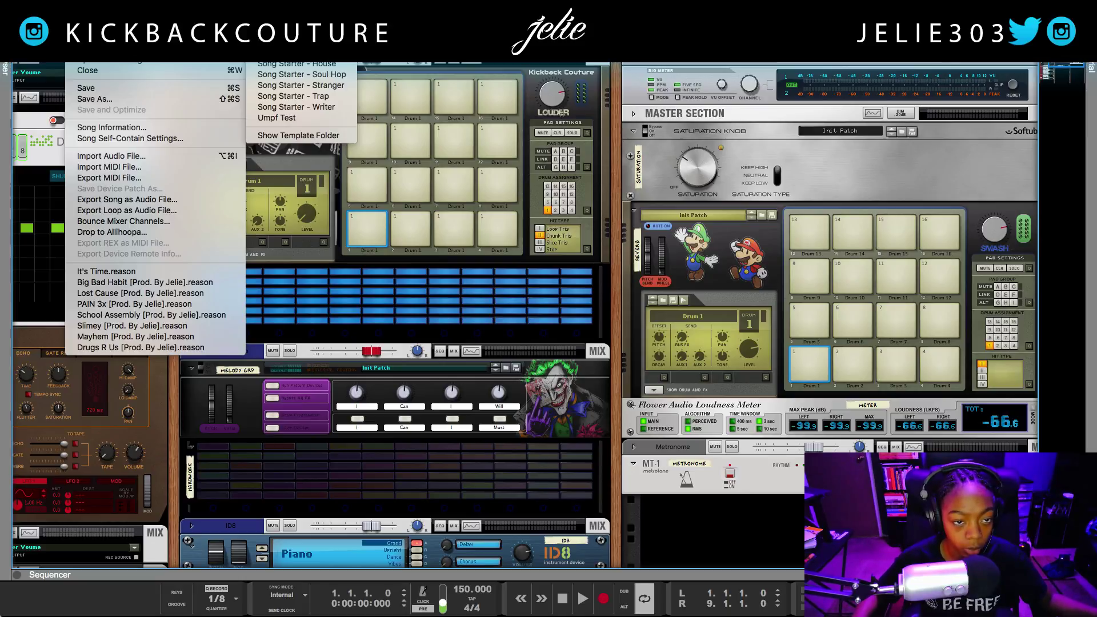
{"action": "left_click", "coordinate": [302, 53]}
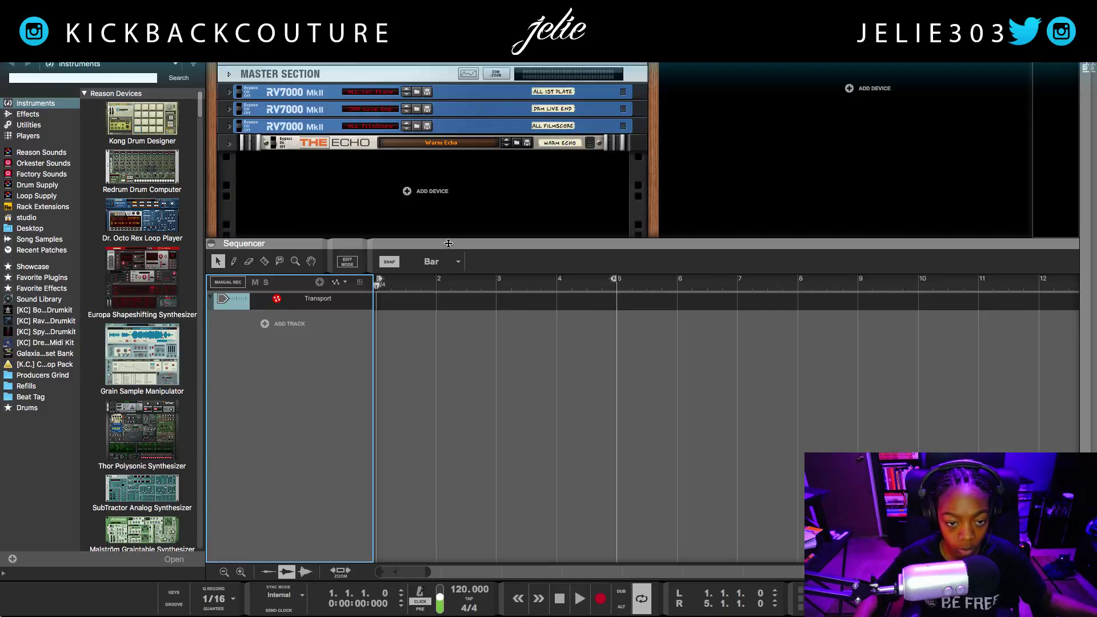
{"action": "left_click_drag", "start_coordinate": [449, 244], "coordinate": [407, 568]}
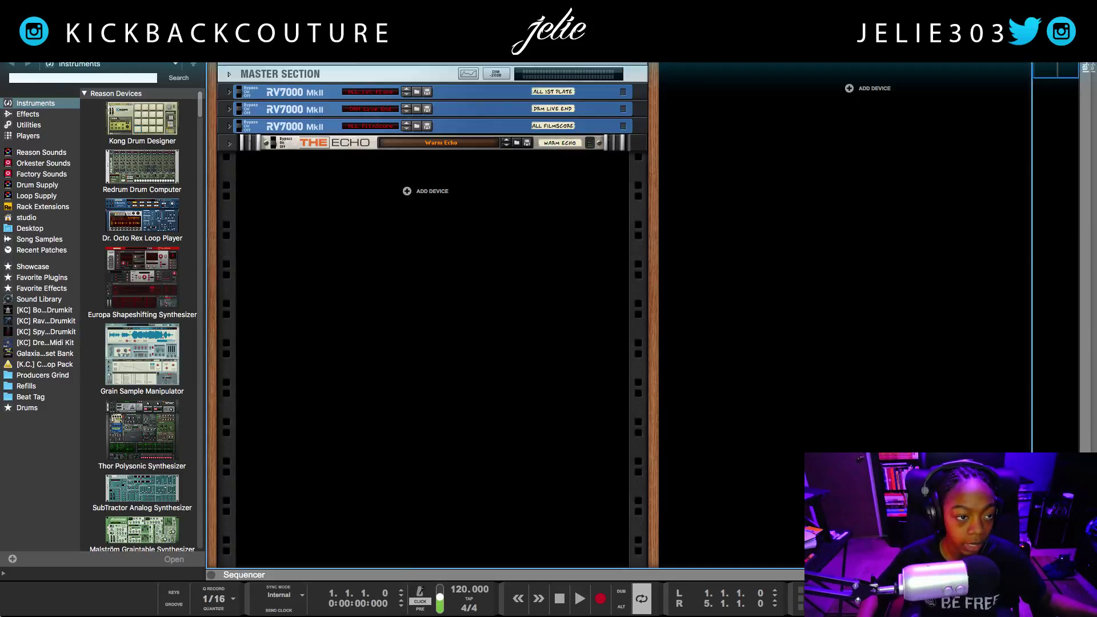
{"action": "key", "text": "F3"}
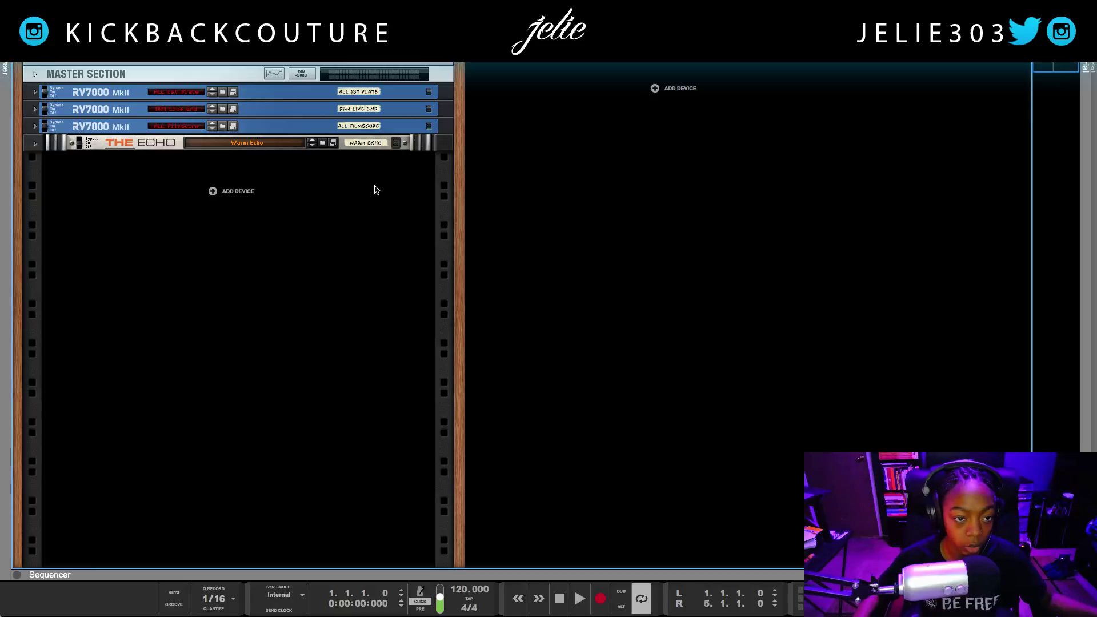
- Unfold the Master Section's insert FX and delete the MClass Equalizer, Stereo Imager, Compressor and Maximizer
{"action": "left_click", "coordinate": [35, 74]}
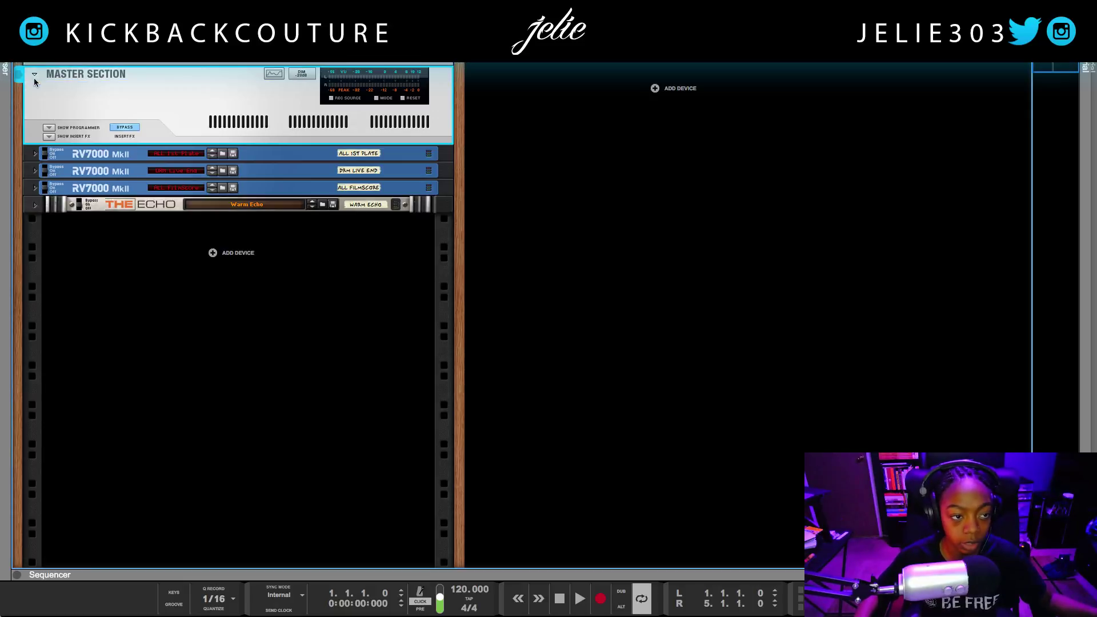
{"action": "left_click", "coordinate": [50, 138]}
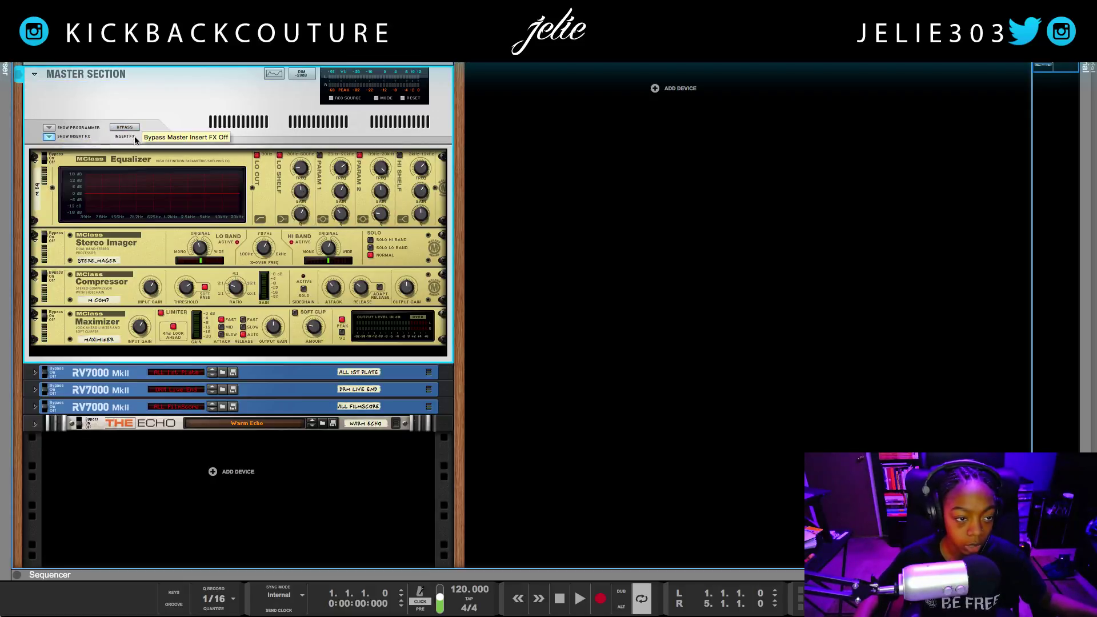
{"action": "left_click", "coordinate": [112, 162]}
{"action": "left_click", "coordinate": [111, 314], "text": "shift"}
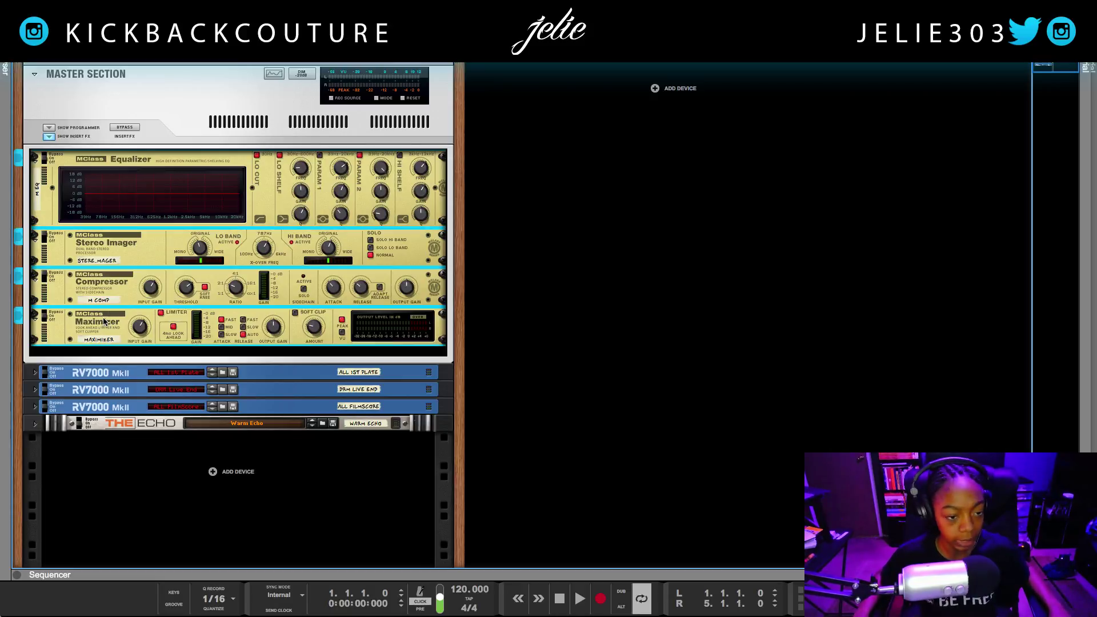
{"action": "key", "text": "Delete"}
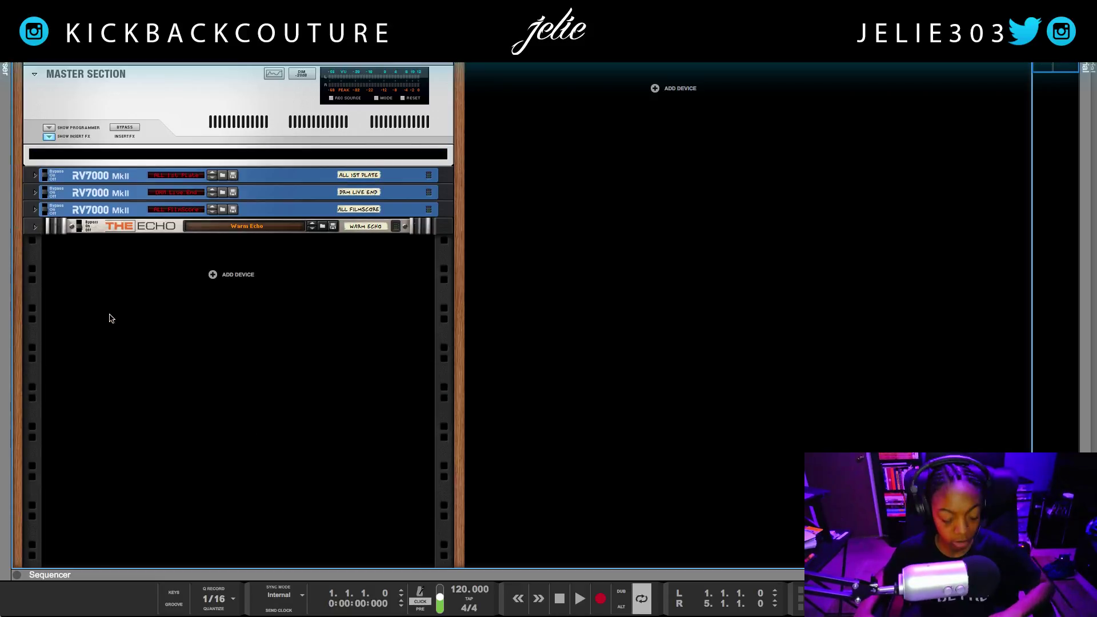
- Add an MClass Stereo Imager to the empty Master Section insert FX area
{"action": "right_click", "coordinate": [178, 157]}
{"action": "mouse_move", "coordinate": [235, 285]}
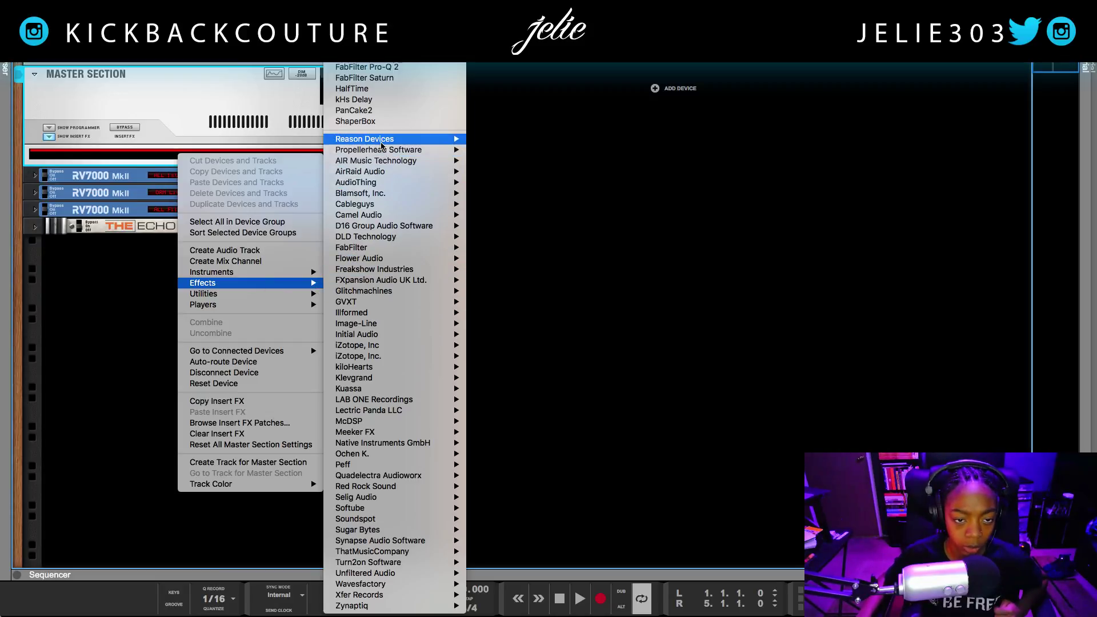
{"action": "mouse_move", "coordinate": [383, 140]}
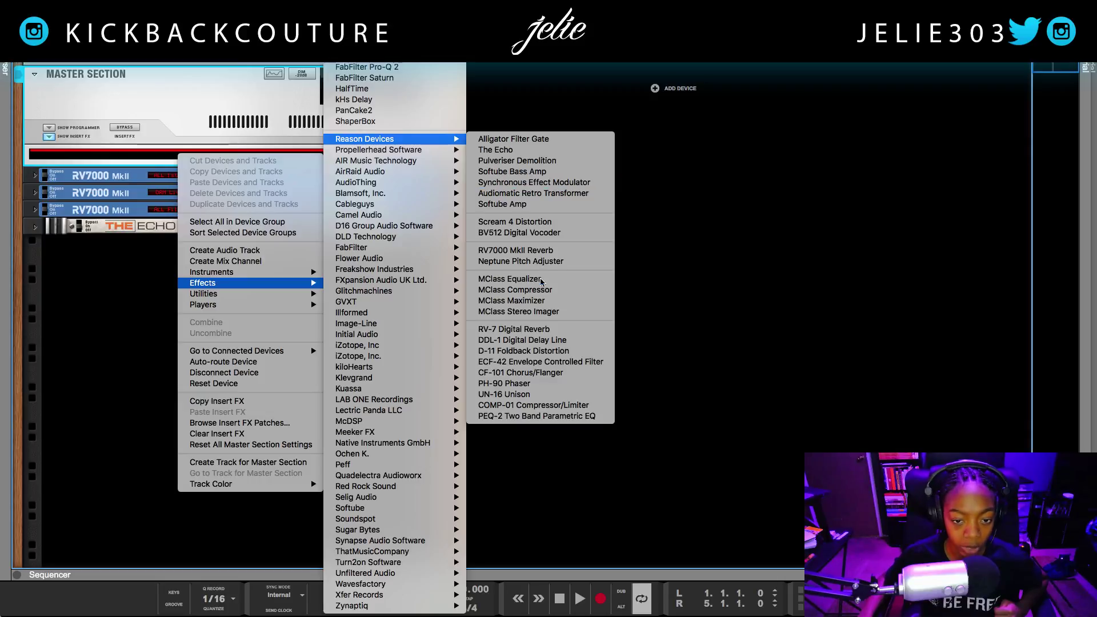
{"action": "left_click", "coordinate": [550, 313]}
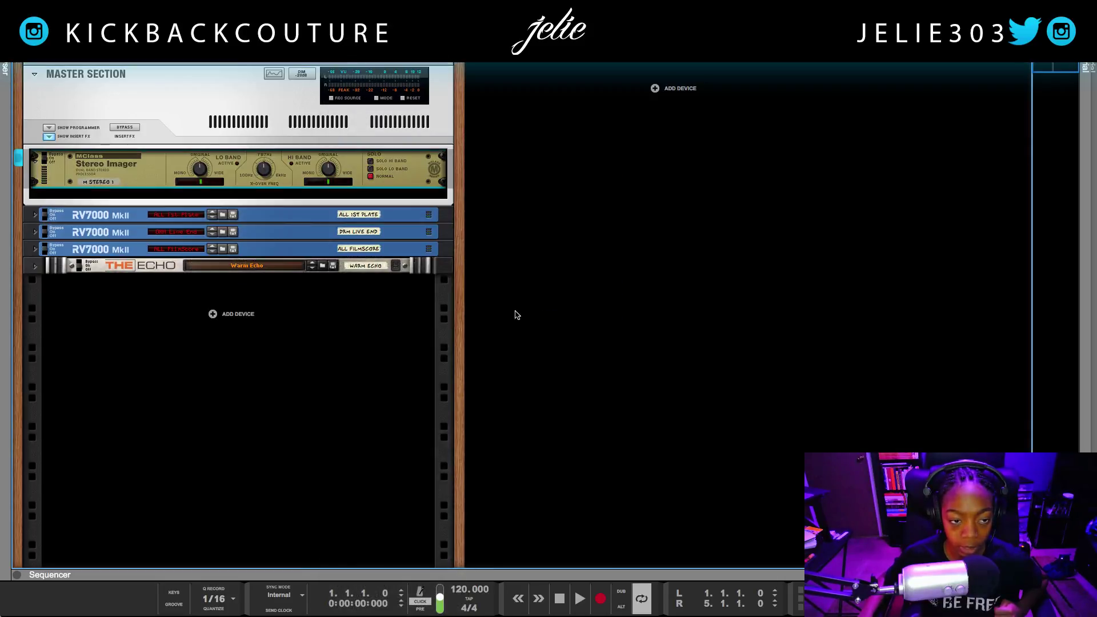
- Show the Master Section's programmer and clear the Loudness Curve rotary label and all four button labels
{"action": "left_click", "coordinate": [49, 128]}
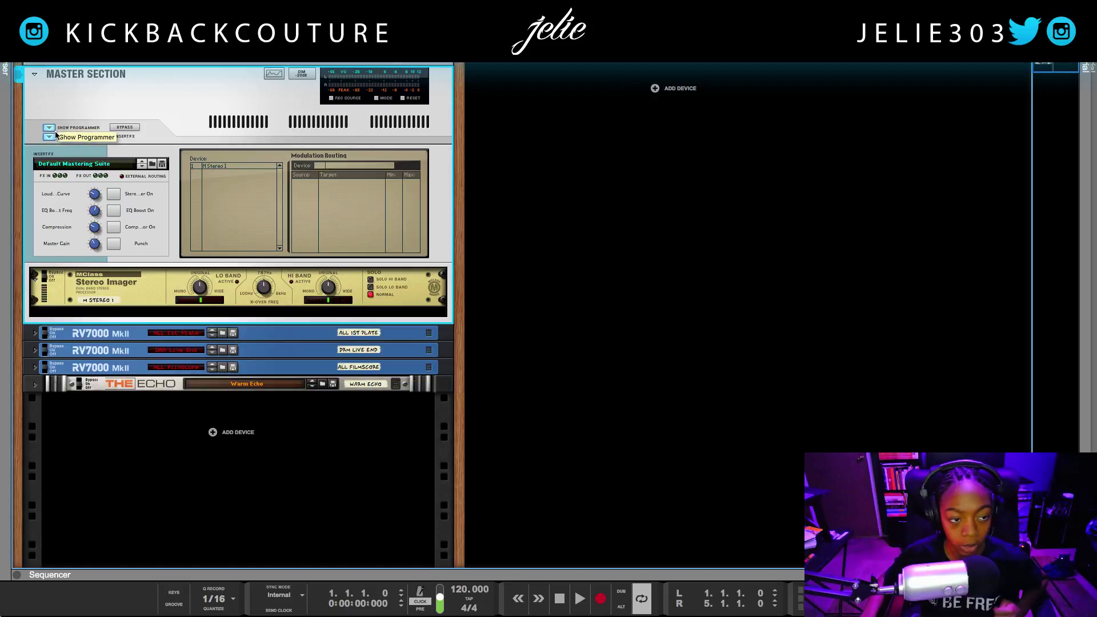
{"action": "double_click", "coordinate": [63, 195]}
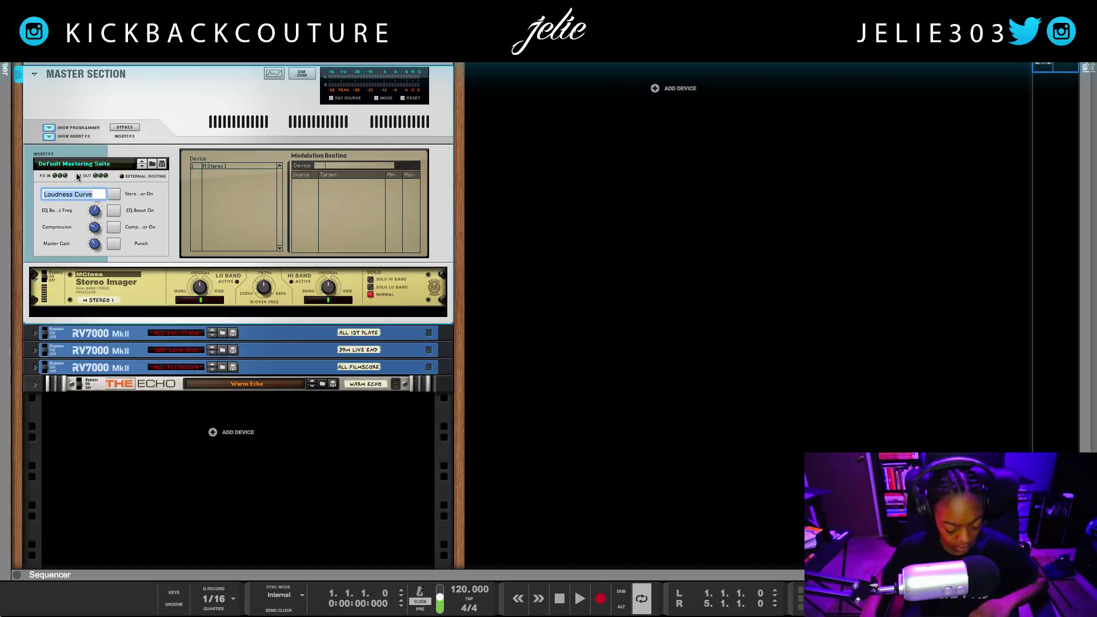
{"action": "key", "text": "BackSpace"}
{"action": "left_click", "coordinate": [141, 193]}
{"action": "double_click", "coordinate": [142, 194]}
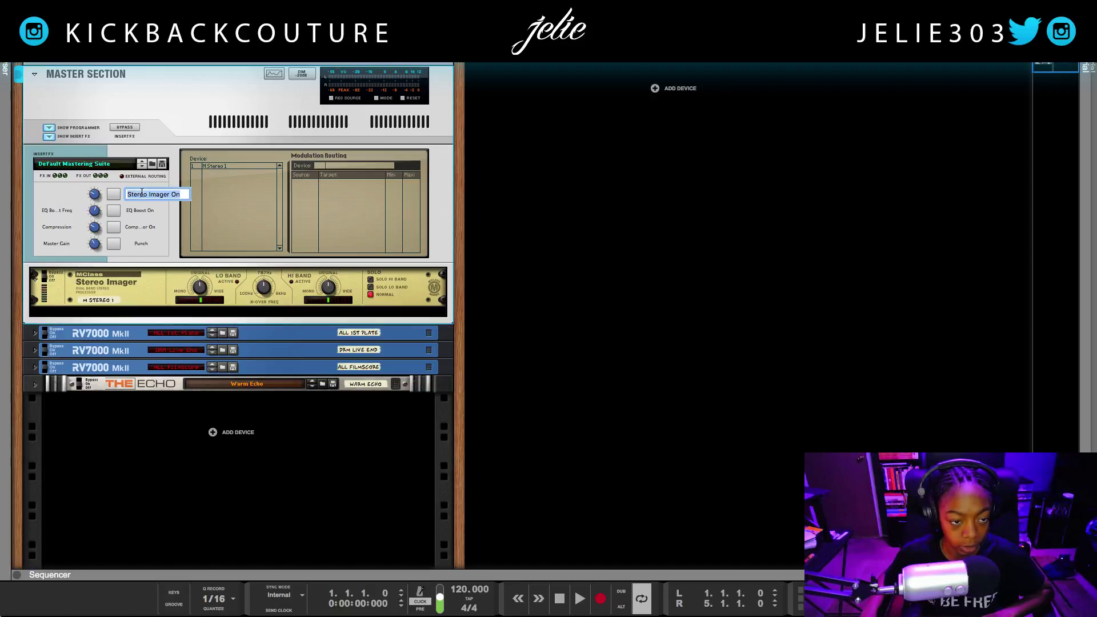
{"action": "key", "text": "BackSpace"}
{"action": "double_click", "coordinate": [147, 210]}
{"action": "key", "text": "BackSpace"}
{"action": "double_click", "coordinate": [148, 226]}
{"action": "key", "text": "BackSpace"}
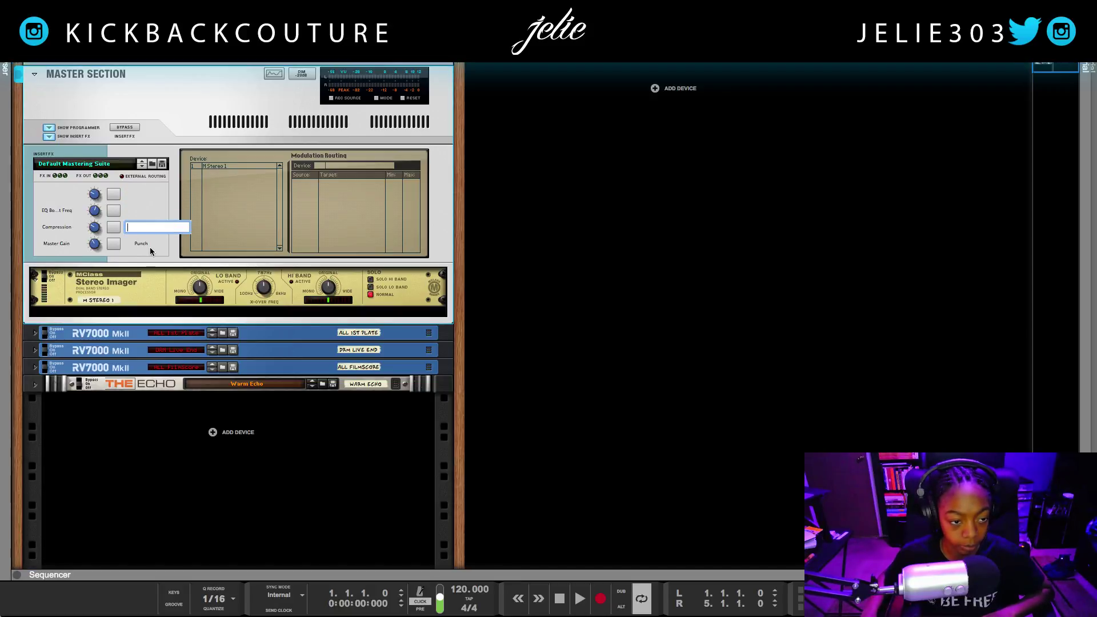
{"action": "double_click", "coordinate": [147, 245]}
{"action": "key", "text": "BackSpace"}
- Clear the three remaining rotary labels in the Master Section's insert FX controls
{"action": "double_click", "coordinate": [60, 245]}
{"action": "key", "text": "BackSpace"}
{"action": "left_click", "coordinate": [62, 231]}
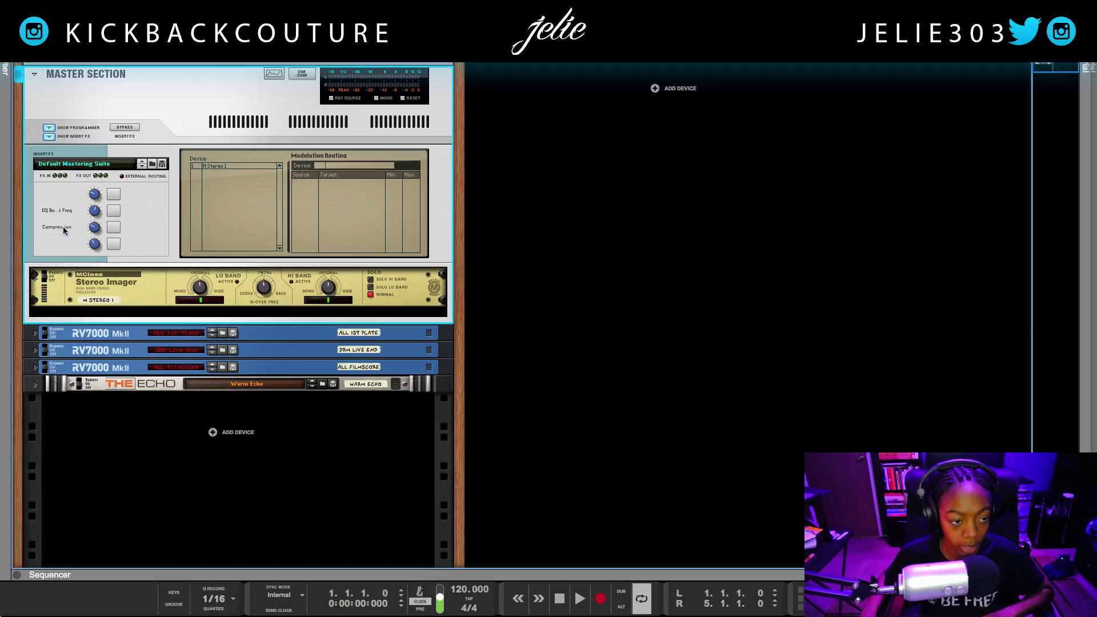
{"action": "double_click", "coordinate": [60, 212]}
{"action": "key", "text": "BackSpace"}
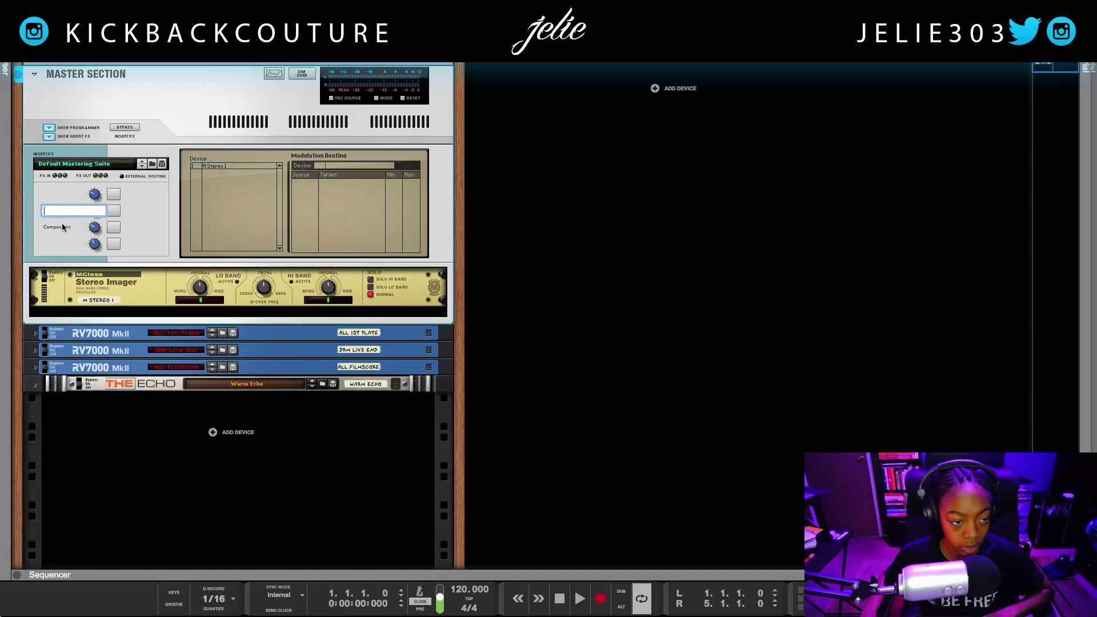
{"action": "right_click", "coordinate": [62, 227]}
{"action": "left_click", "coordinate": [62, 228]}
{"action": "double_click", "coordinate": [62, 228]}
{"action": "key", "text": "BackSpace"}
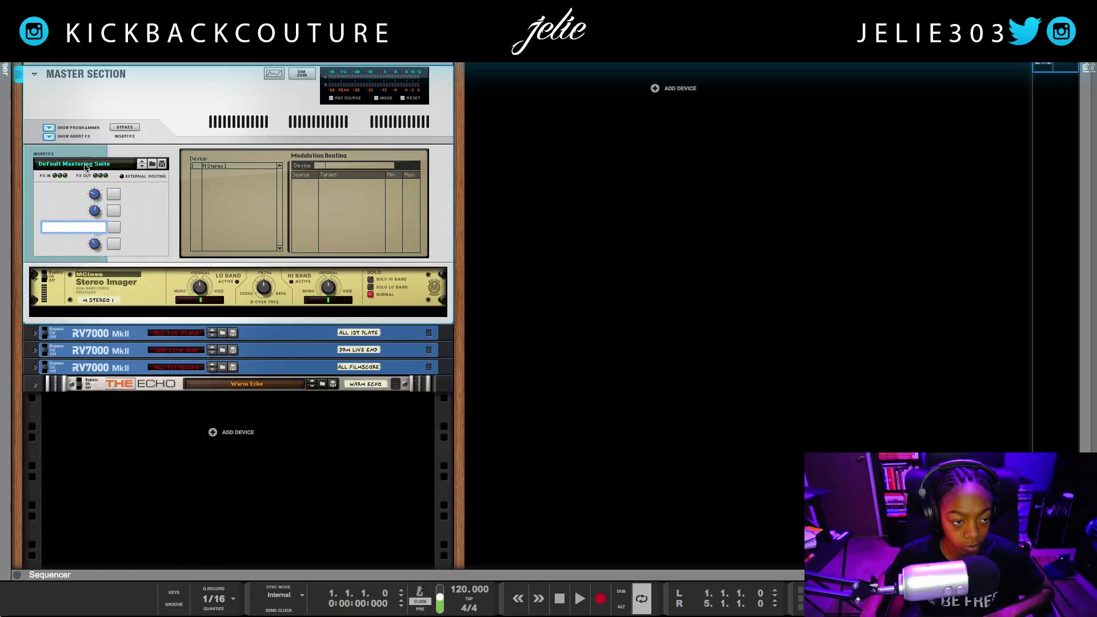
{"action": "left_click", "coordinate": [165, 111]}
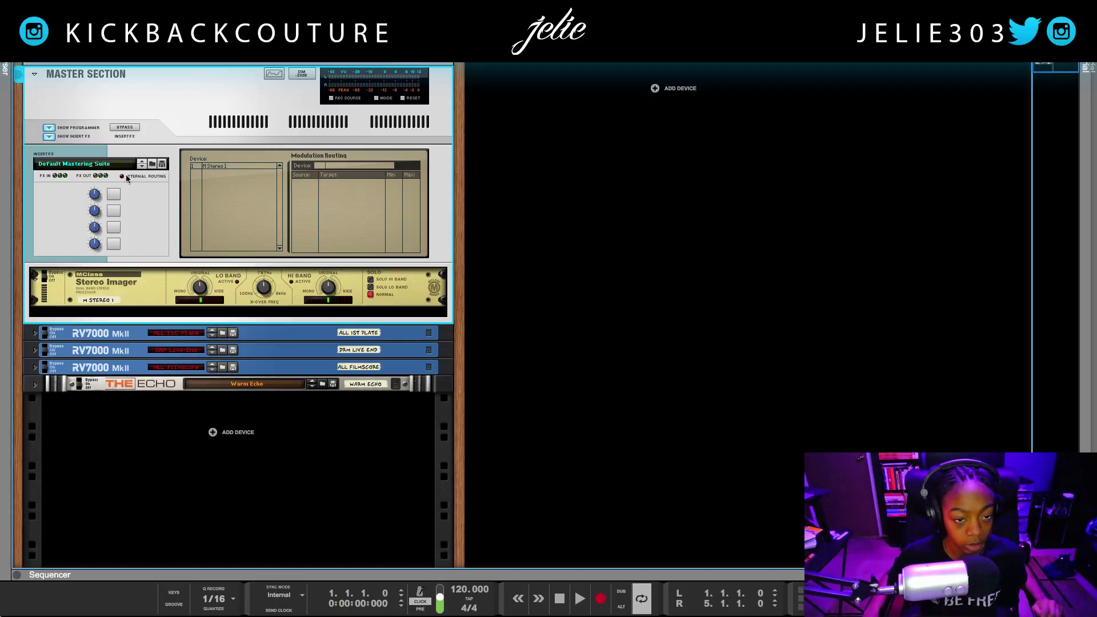
- Switch on insert FX Button 1 in the Master Section and select the Stereo Imager
{"action": "left_click", "coordinate": [125, 288]}
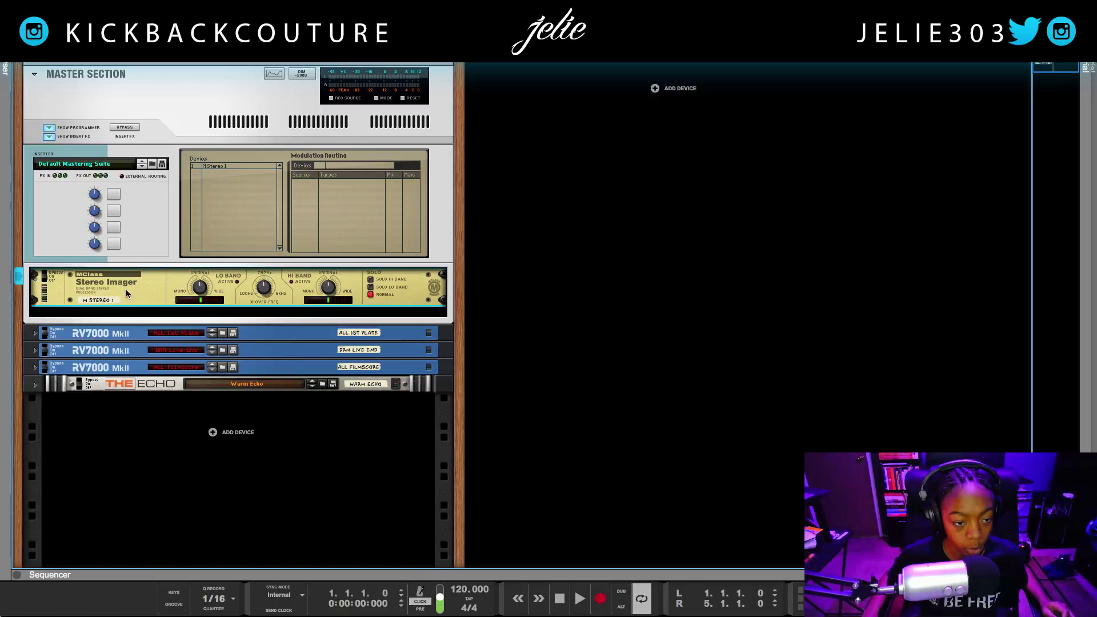
{"action": "left_click", "coordinate": [114, 195]}
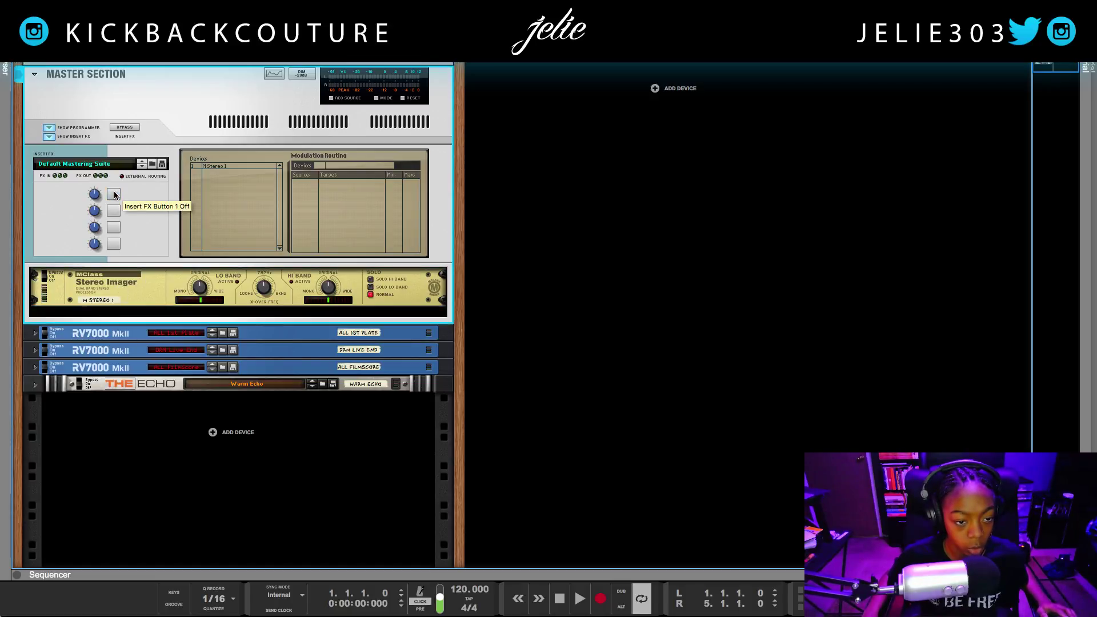
{"action": "left_click", "coordinate": [114, 195]}
{"action": "left_click", "coordinate": [200, 289]}
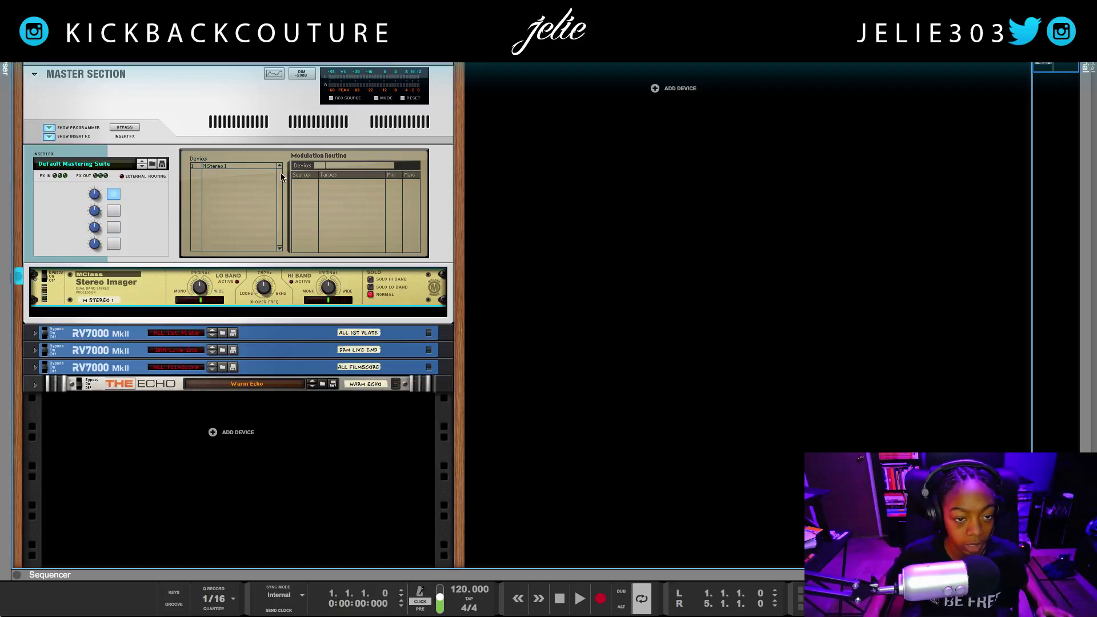
- Route Button 1 to the Stereo Imager's Low Width in the Master Section's modulation routing
{"action": "left_click", "coordinate": [250, 166]}
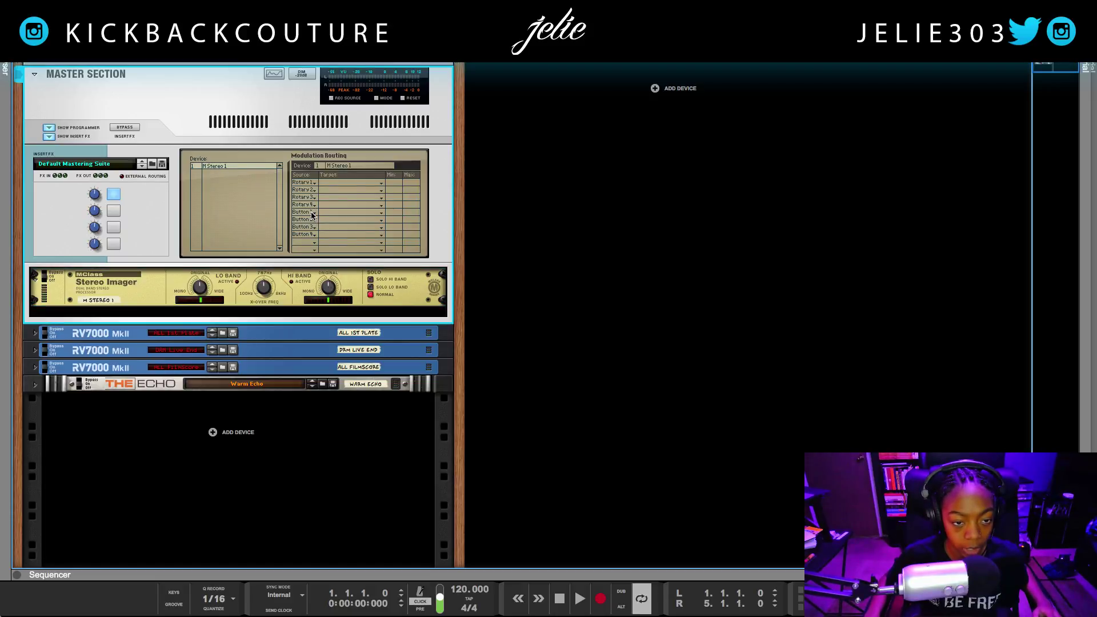
{"action": "left_click", "coordinate": [312, 183]}
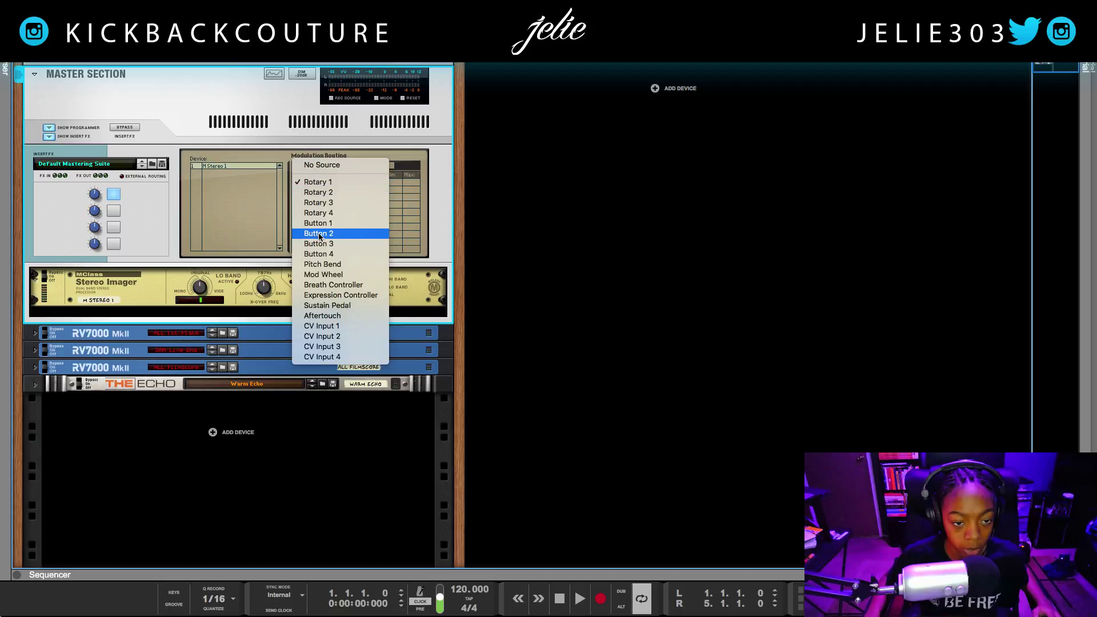
{"action": "left_click", "coordinate": [276, 213]}
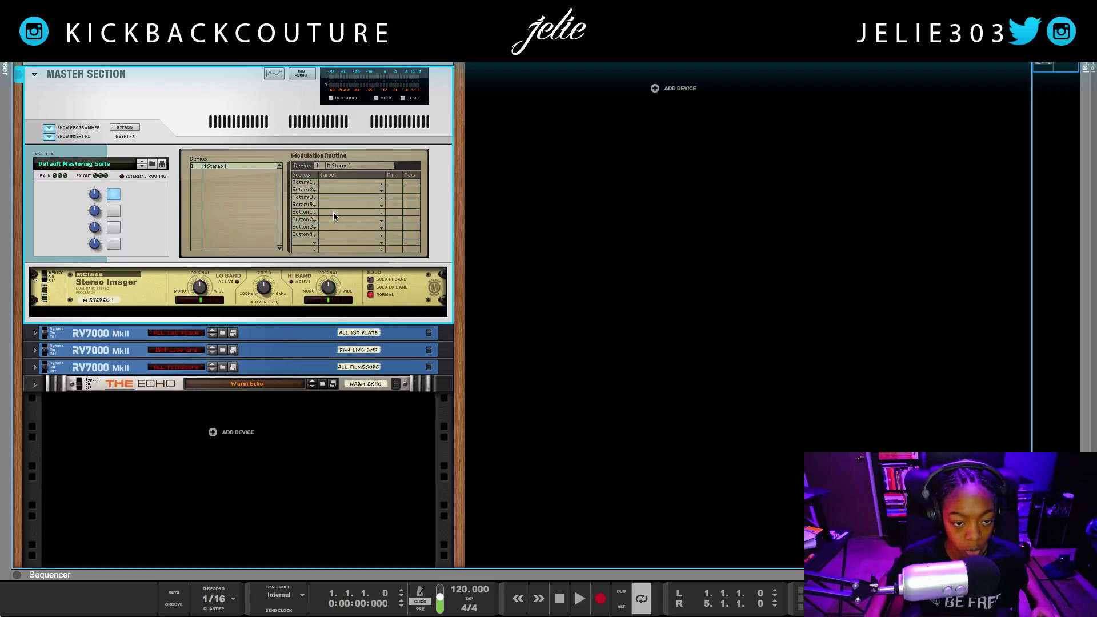
{"action": "left_click", "coordinate": [334, 213]}
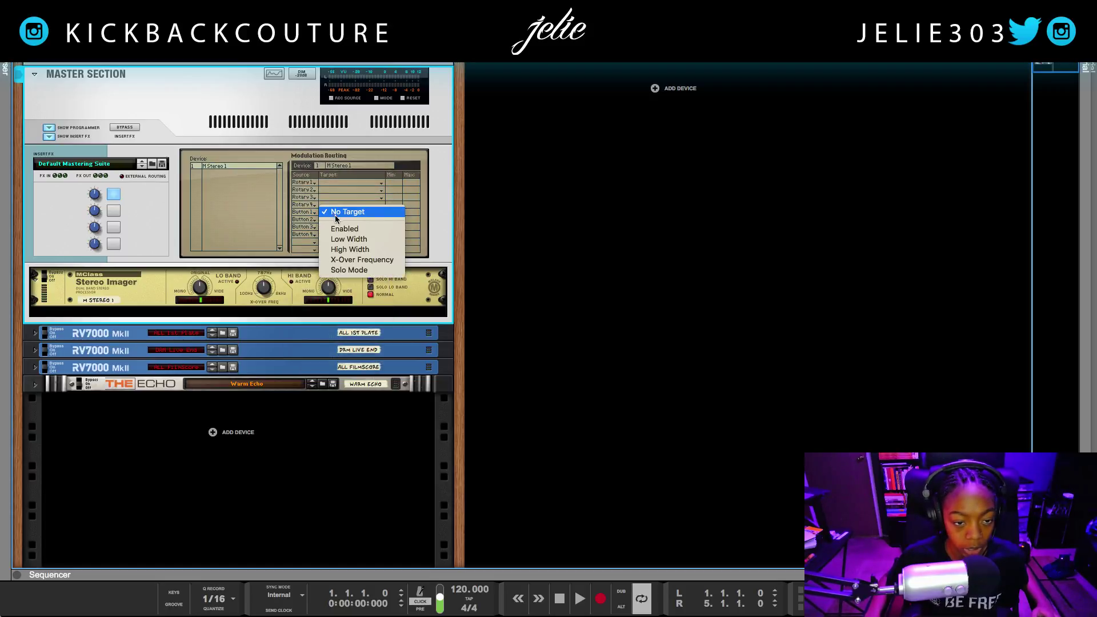
{"action": "left_click", "coordinate": [348, 238]}
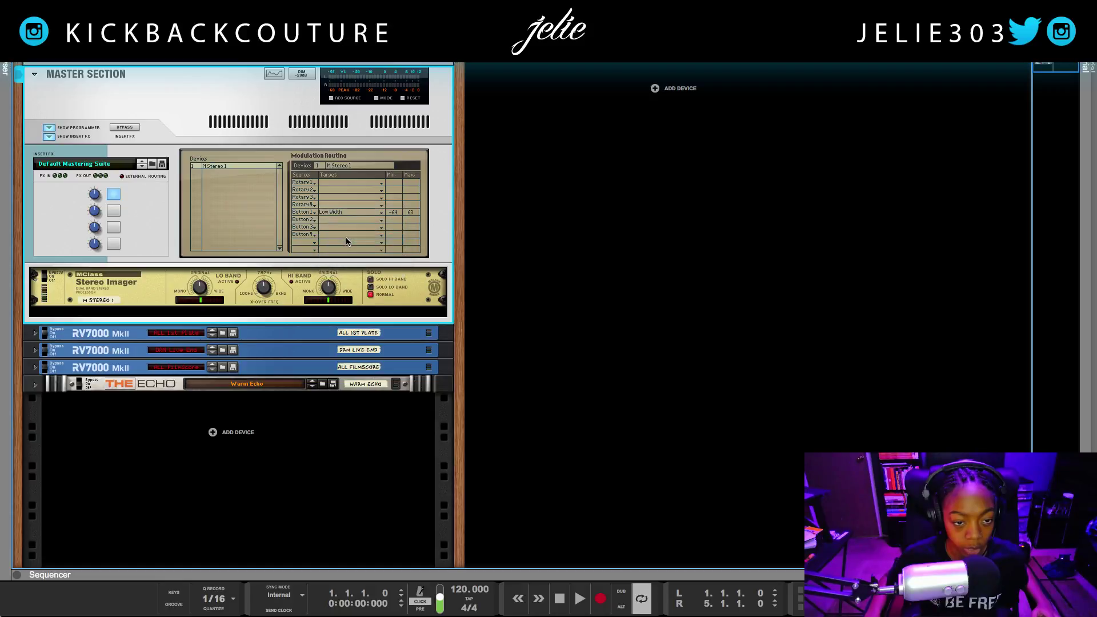
- Add a second Button 1 routing in the Master Section's modulation routing, targeting the Stereo Imager's High Width
{"action": "left_click", "coordinate": [308, 220]}
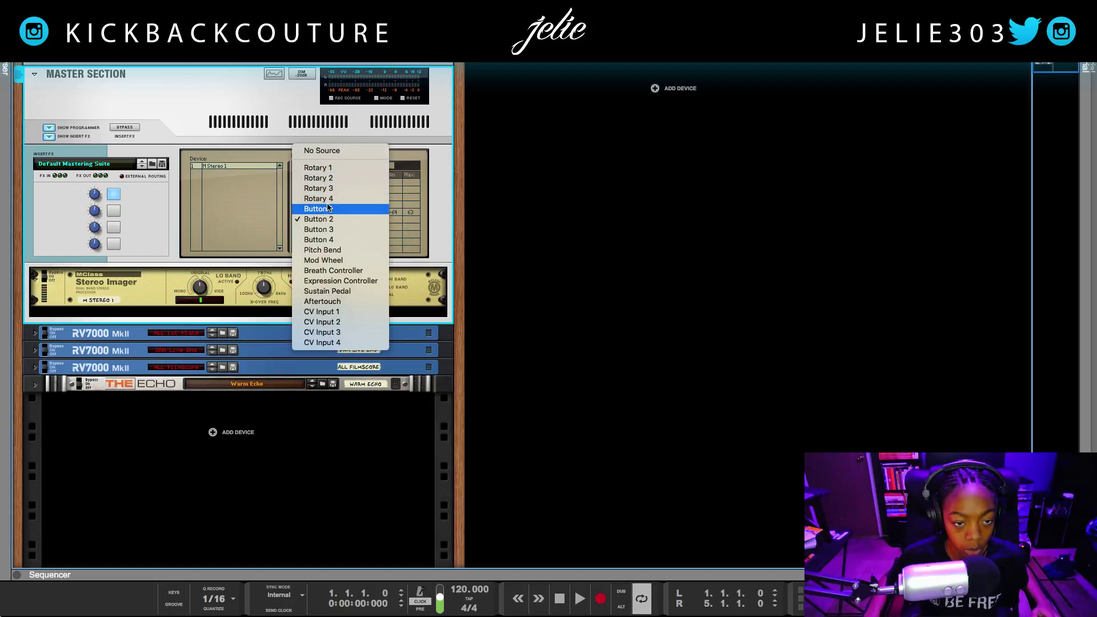
{"action": "left_click", "coordinate": [327, 209]}
{"action": "left_click", "coordinate": [331, 220]}
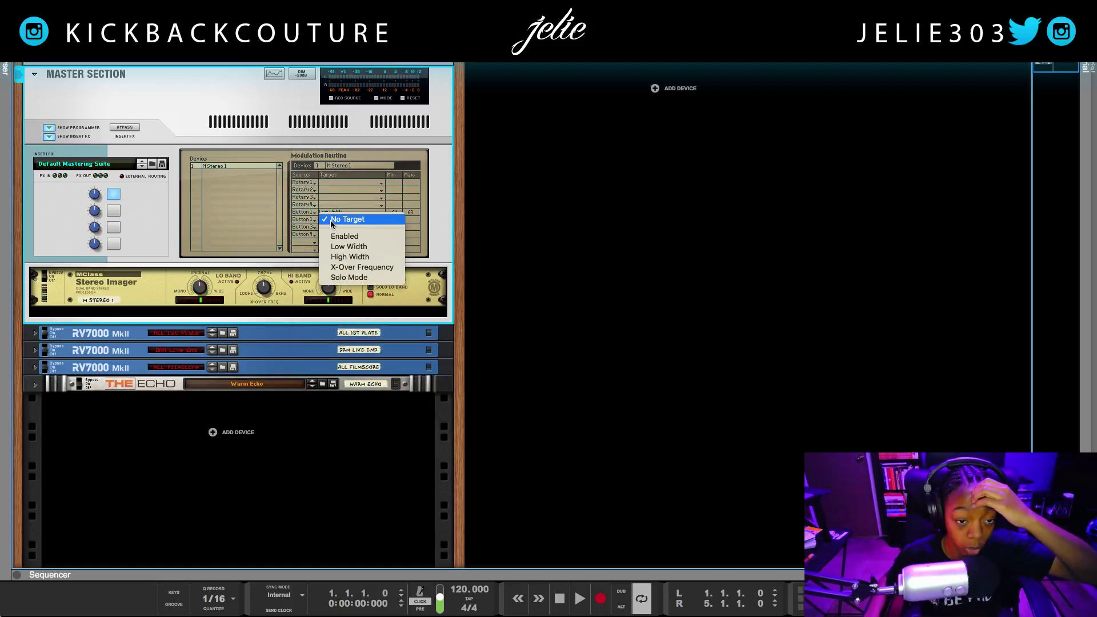
{"action": "left_click", "coordinate": [350, 257]}
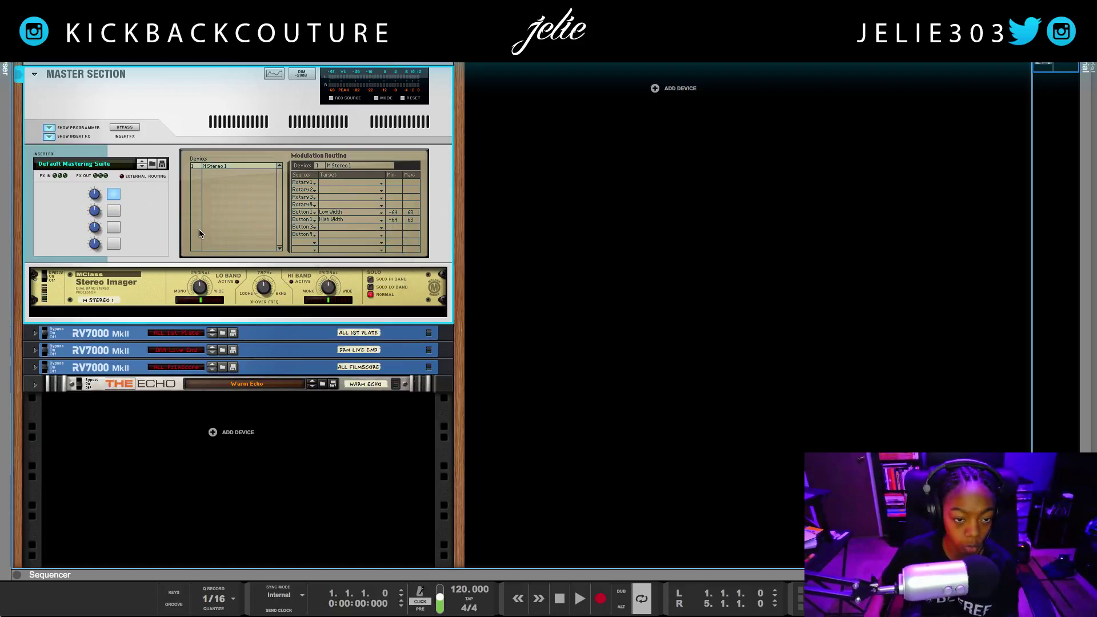
- Toggle insert FX Button 1 off and on to check how it moves the Stereo Imager's width knobs
{"action": "left_click", "coordinate": [116, 199]}
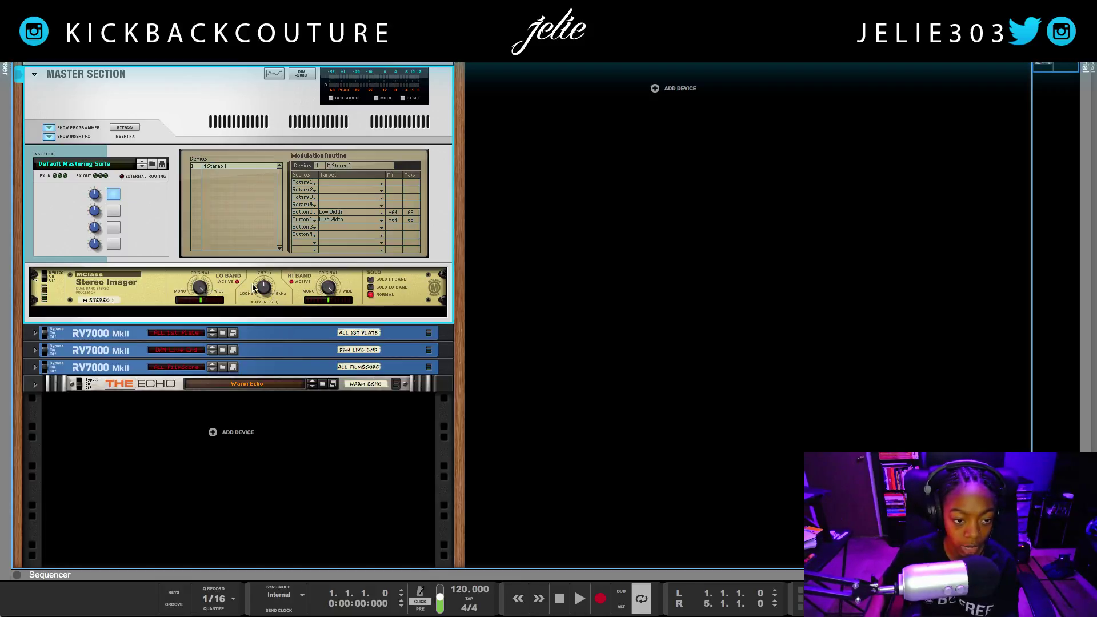
{"action": "left_click", "coordinate": [112, 197]}
{"action": "left_click", "coordinate": [112, 197]}
{"action": "left_click", "coordinate": [112, 197]}
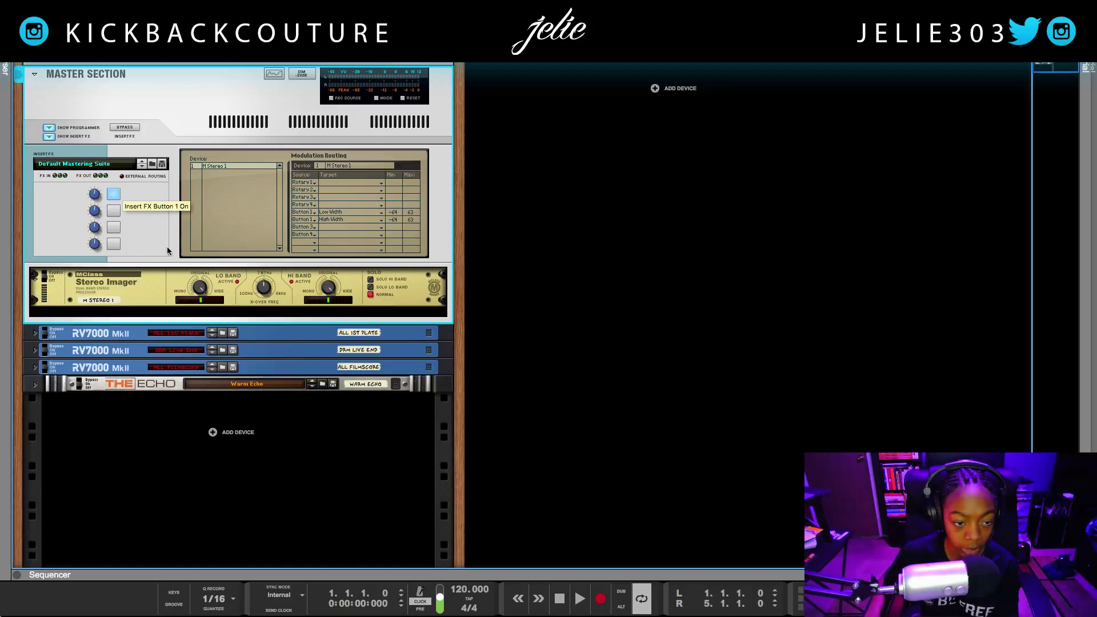
- Label insert FX Button 1 "Mono" in the Master Section
{"action": "double_click", "coordinate": [130, 193]}
{"action": "type", "text": "M"}
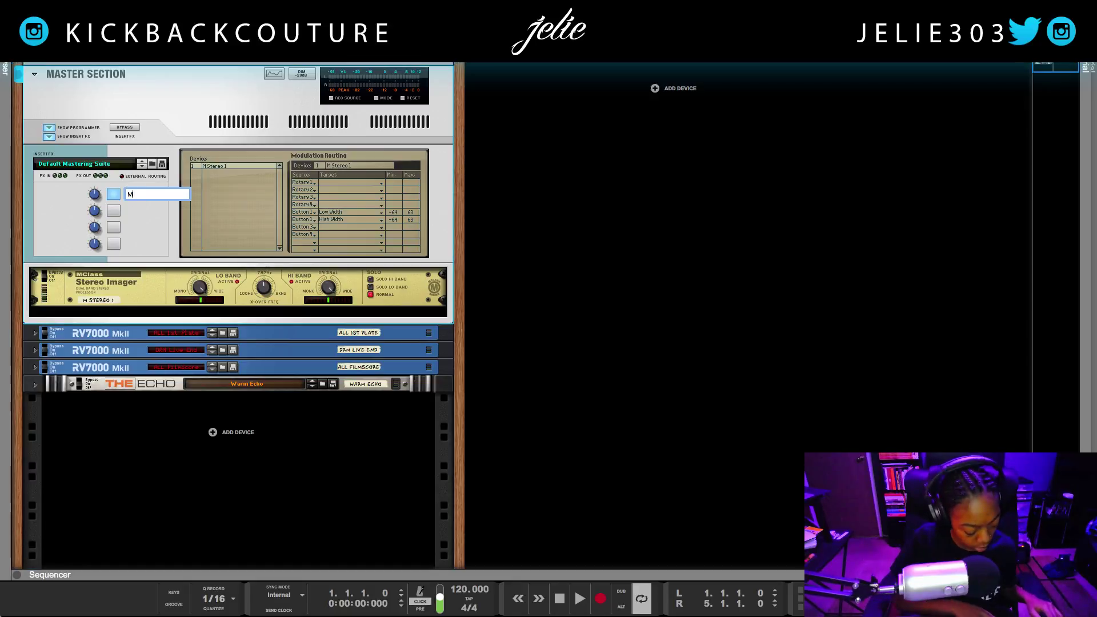
{"action": "type", "text": "onon"}
{"action": "key", "text": "Return"}
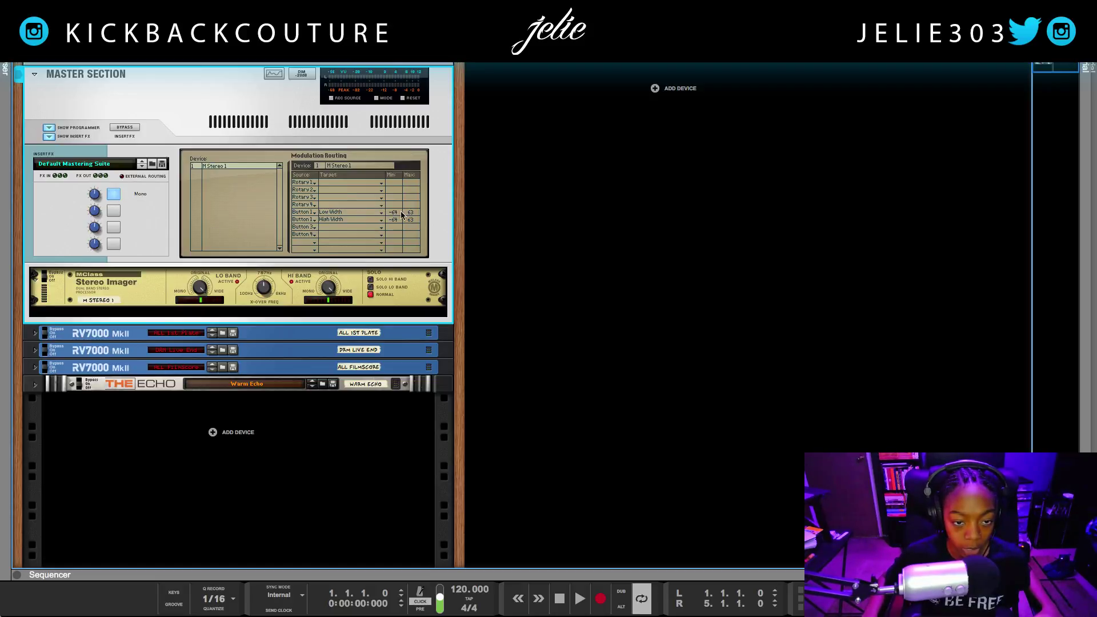
- Invert Button 1's Low Width range by setting its minimum to 63 and its maximum to -64
{"action": "left_click_drag", "start_coordinate": [394, 215], "coordinate": [394, 213]}
{"action": "left_click_drag", "start_coordinate": [390, 164], "coordinate": [382, 79]}
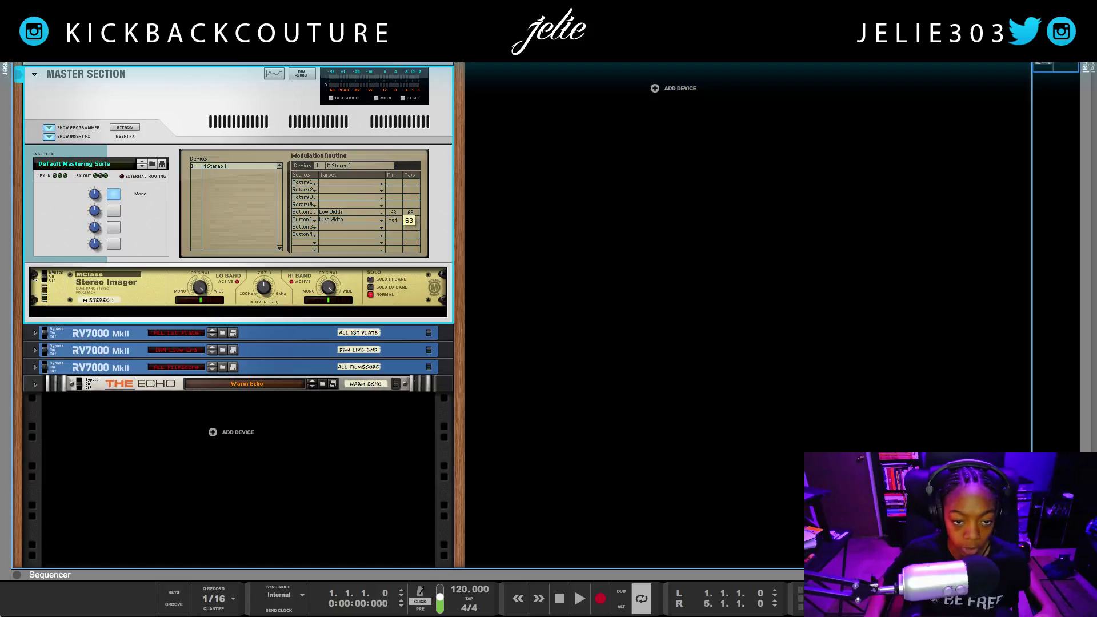
{"action": "left_click_drag", "start_coordinate": [413, 215], "coordinate": [421, 403]}
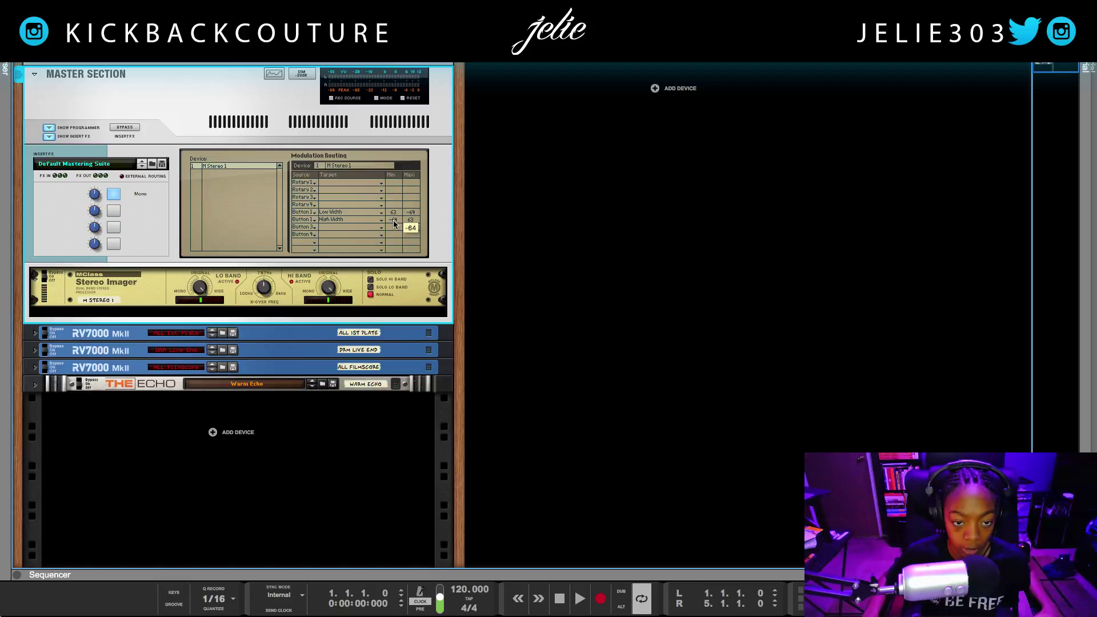
- Set Button 1's High Width minimum to 63 and maximum to -64, and switch the Mono button off
{"action": "left_click_drag", "start_coordinate": [393, 224], "coordinate": [389, 66]}
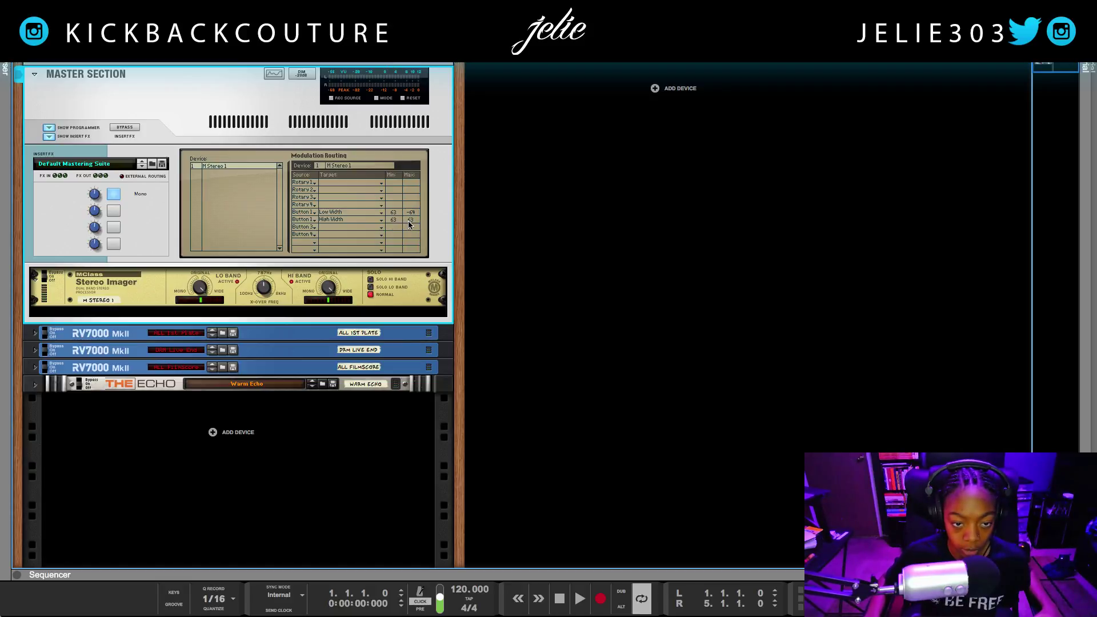
{"action": "left_click_drag", "start_coordinate": [410, 225], "coordinate": [416, 513]}
{"action": "left_click", "coordinate": [114, 195]}
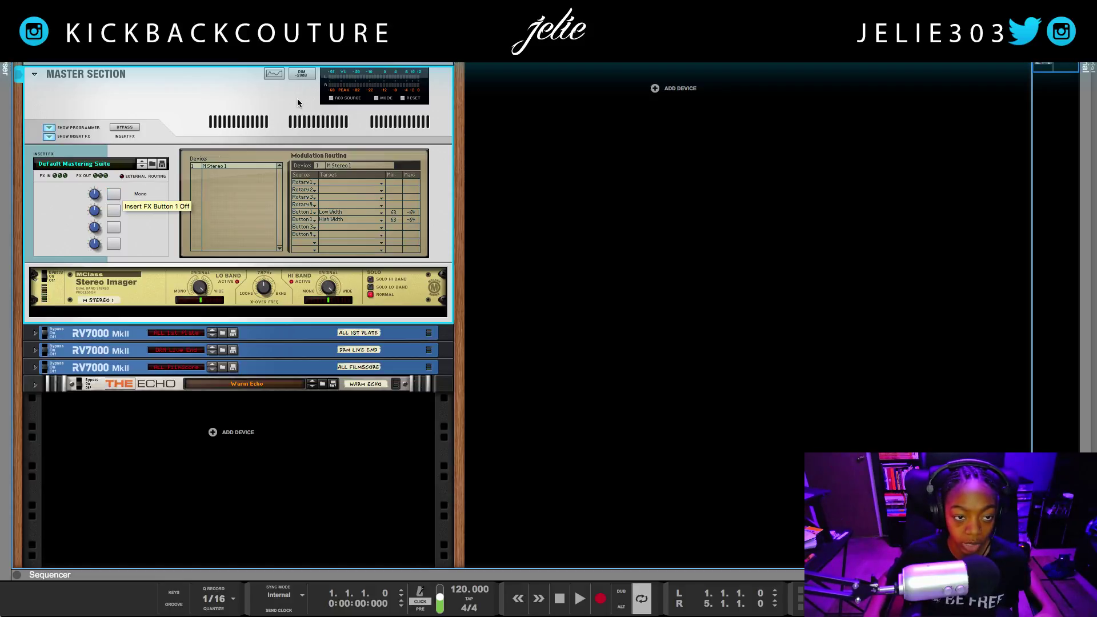
- View the Mono button in the mixer's master inserts, and close the template song
{"action": "key", "text": "F5"}
{"action": "scroll", "coordinate": [878, 313], "scroll_direction": "up", "scroll_amount": 1}
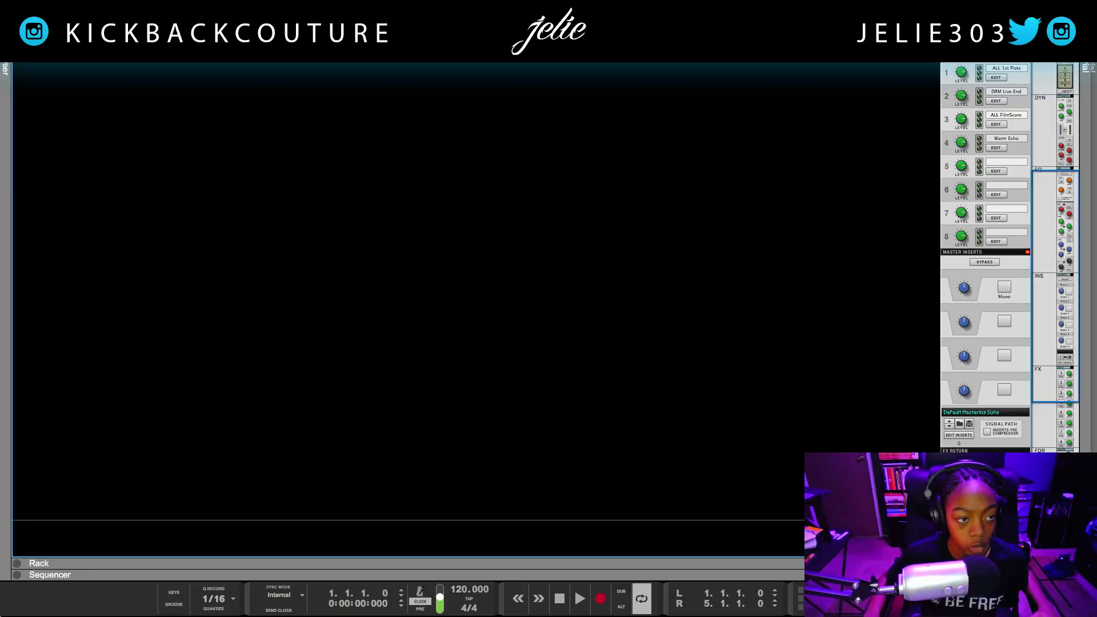
{"action": "key", "text": "super+w"}
{"action": "left_click", "coordinate": [513, 213]}
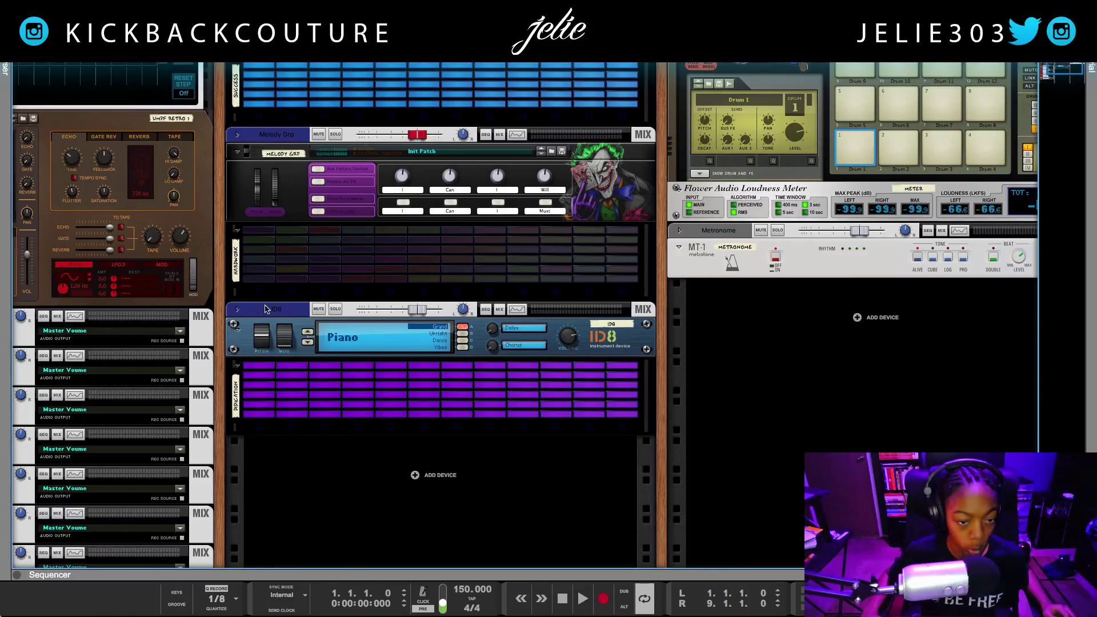
- Place Patience 140bpm.mid from the [KC] Drenched By Design Midi Kit on the ID8 track at the song's start
{"action": "left_click", "coordinate": [6, 297]}
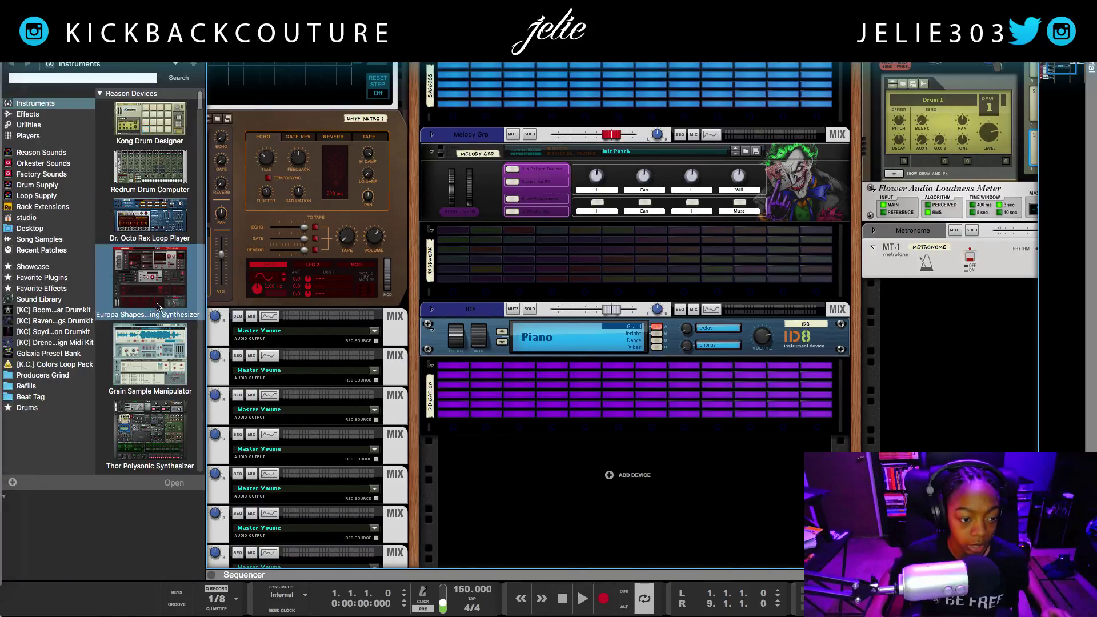
{"action": "left_click", "coordinate": [46, 343]}
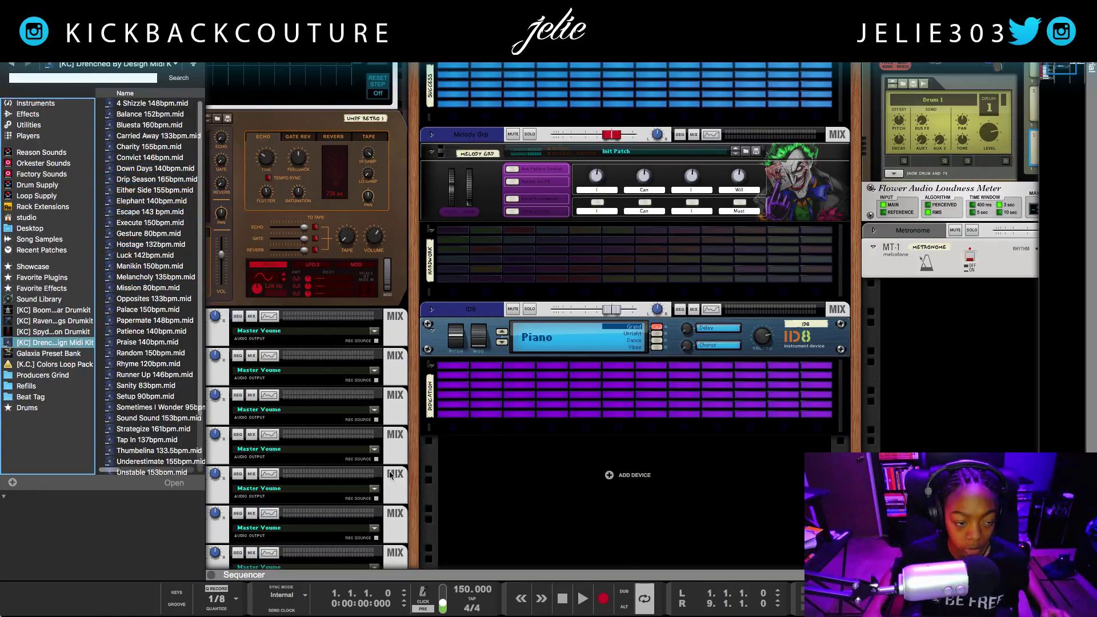
{"action": "key", "text": "F7"}
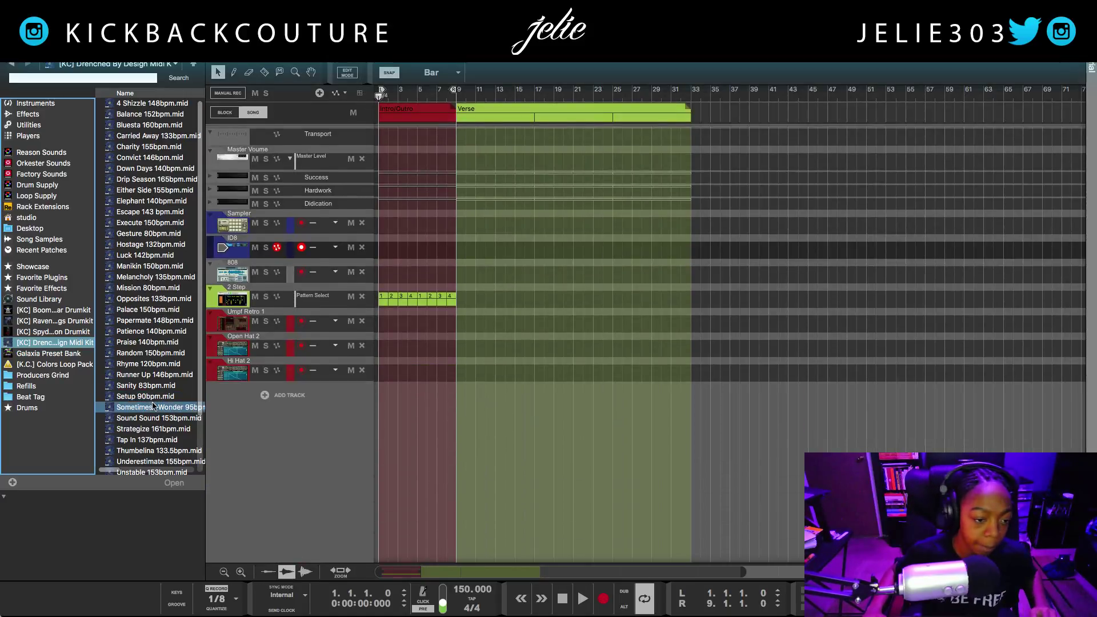
{"action": "left_click", "coordinate": [155, 375]}
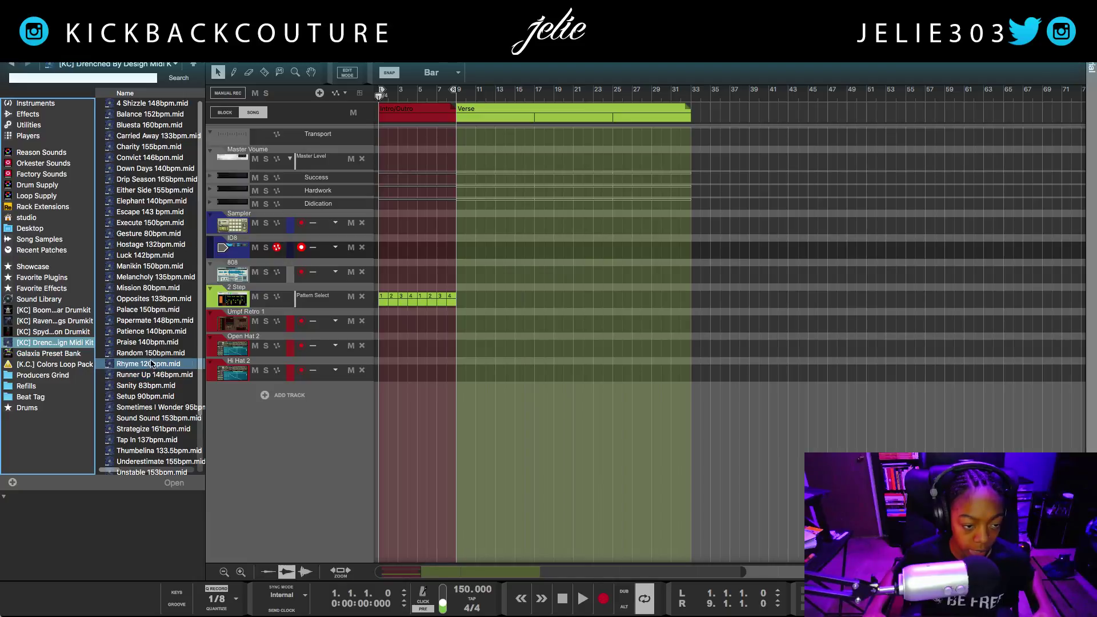
{"action": "left_click_drag", "start_coordinate": [152, 331], "coordinate": [354, 247]}
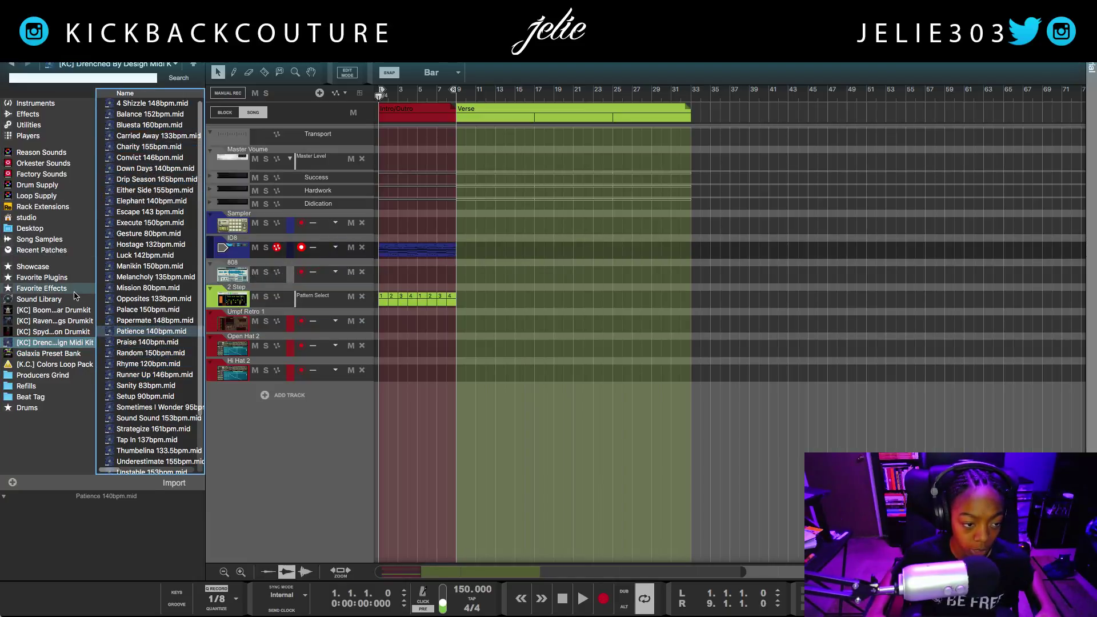
- Load the Idiophone.cmb patch from Reason Sounds' Plucks & Mallets, Stringed & Wood folder onto the ID8 track and audition it
{"action": "left_click", "coordinate": [47, 195]}
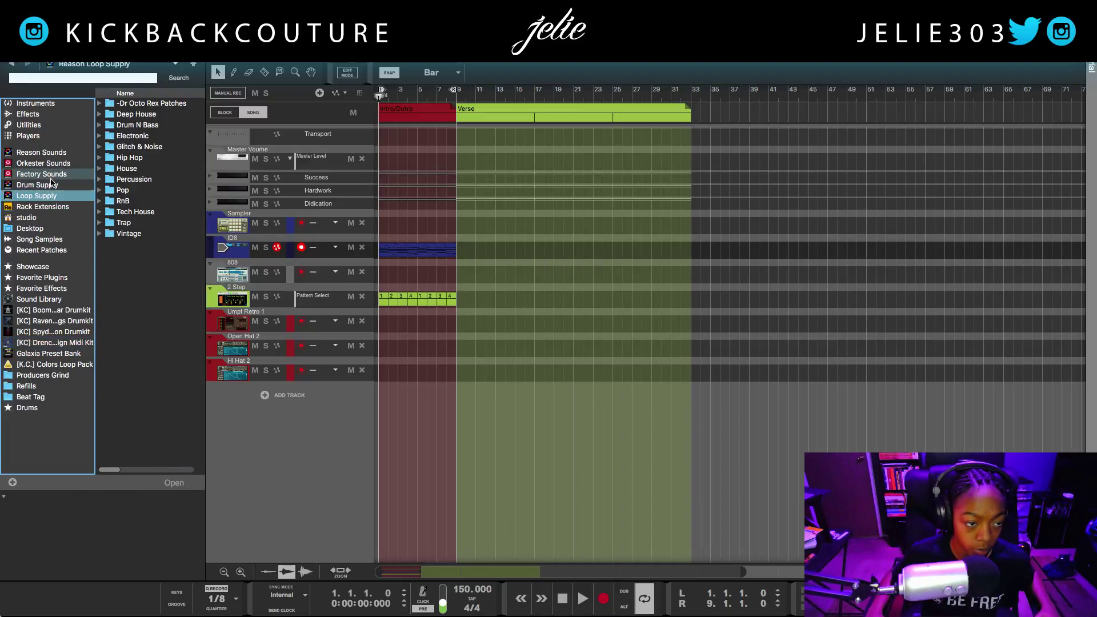
{"action": "left_click", "coordinate": [52, 185]}
{"action": "left_click", "coordinate": [55, 193]}
{"action": "left_click", "coordinate": [41, 152]}
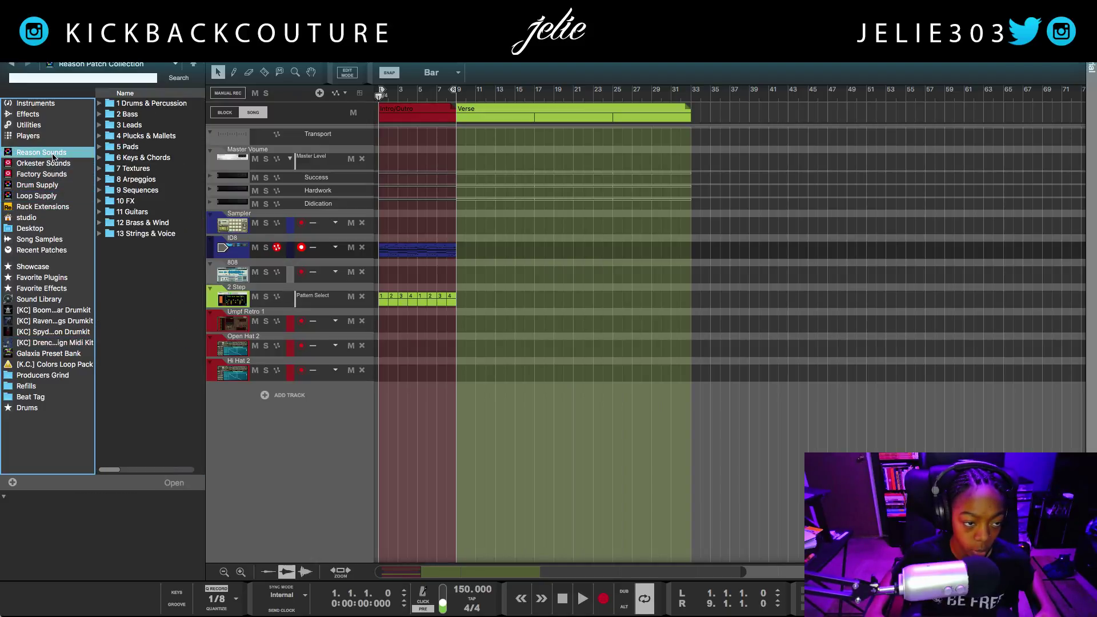
{"action": "double_click", "coordinate": [164, 137]}
{"action": "double_click", "coordinate": [156, 117]}
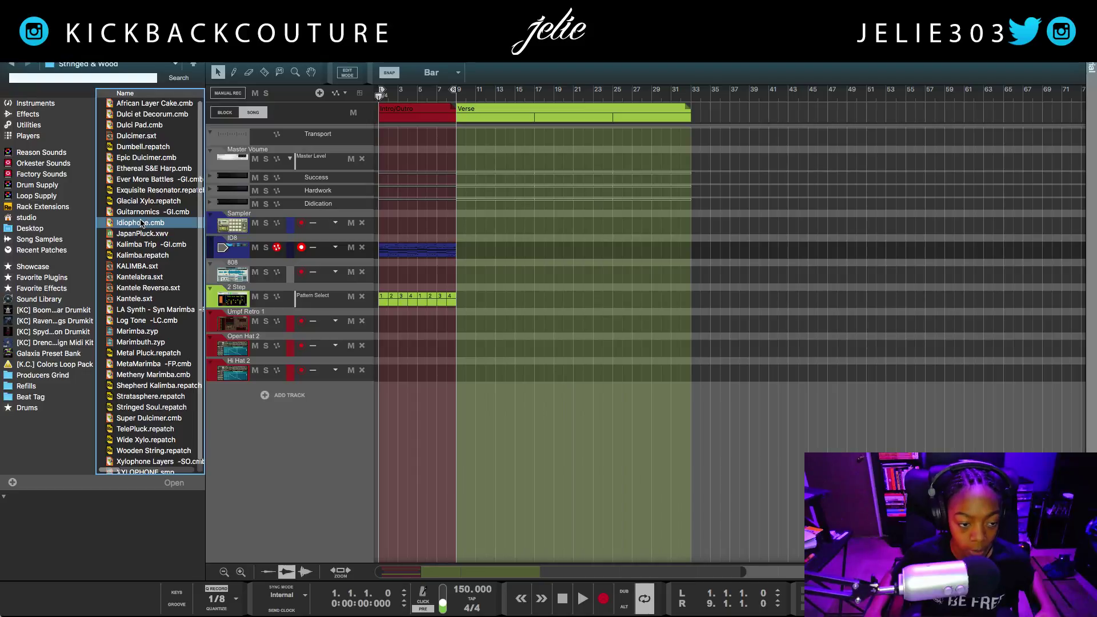
{"action": "left_click_drag", "start_coordinate": [141, 223], "coordinate": [307, 247]}
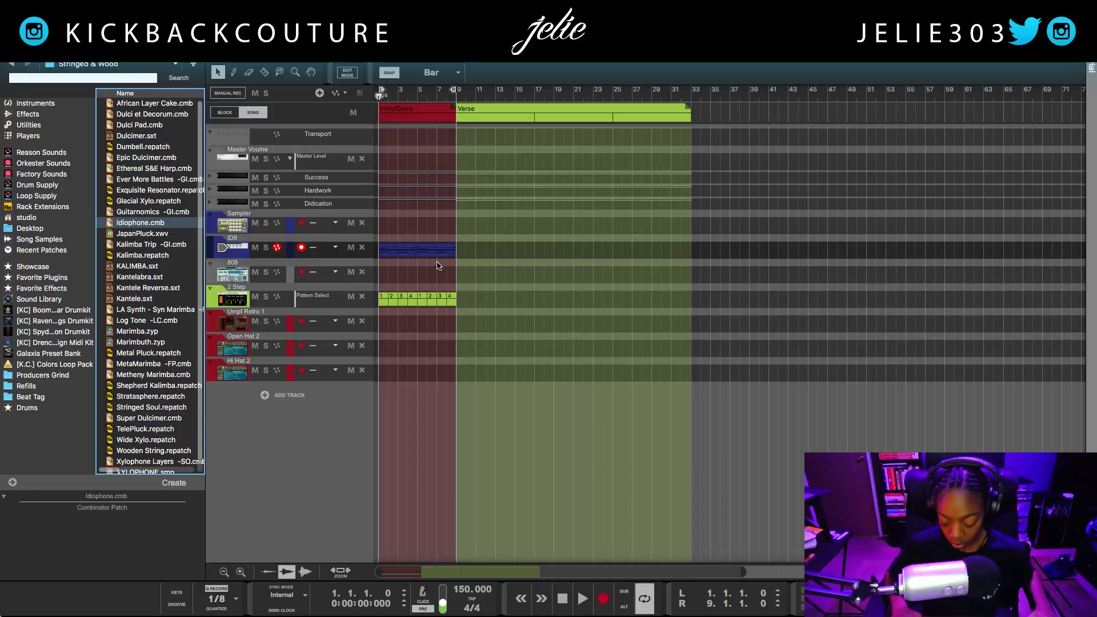
{"action": "key", "text": "space"}
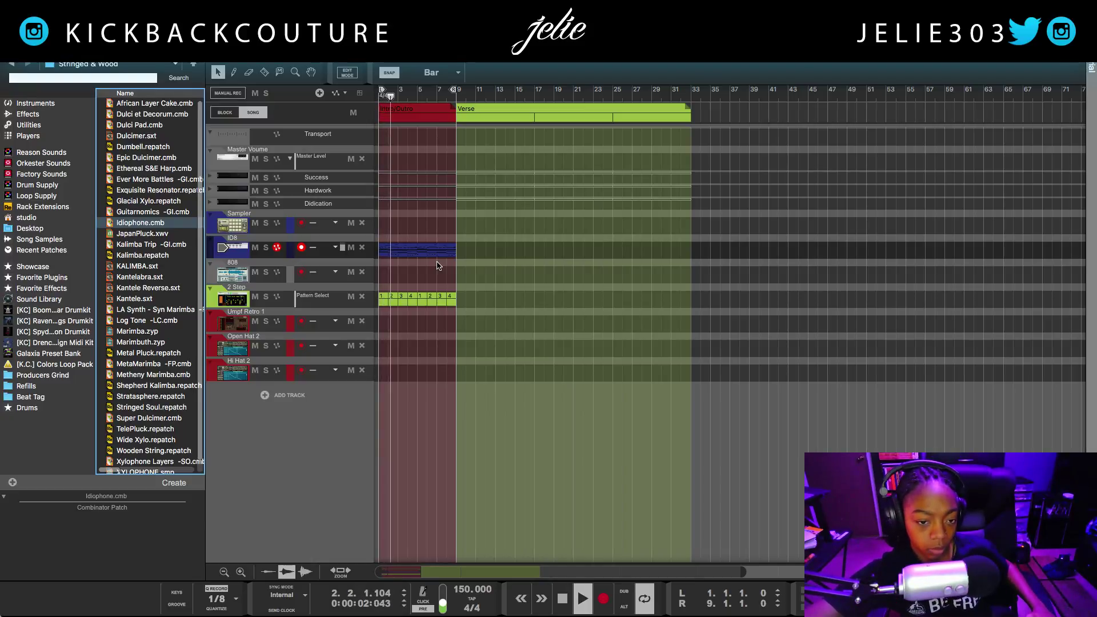
{"action": "key", "text": "space"}
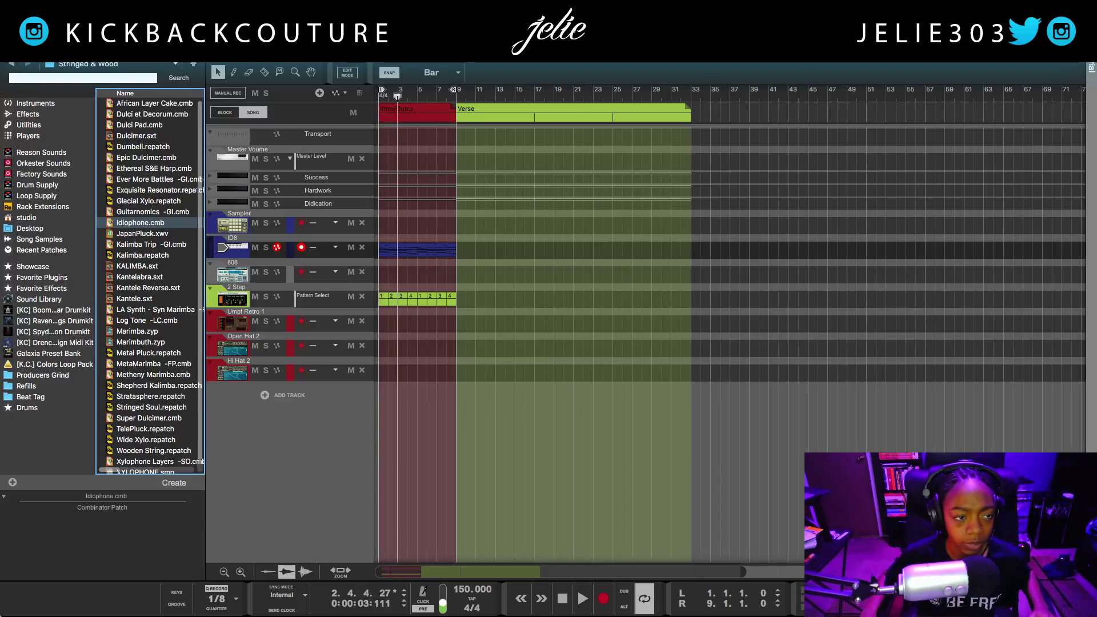
- Show the rack without the browser and reveal the devices inside the Idiophone Combinator
{"action": "key", "text": "F3"}
{"action": "key", "text": "F6"}
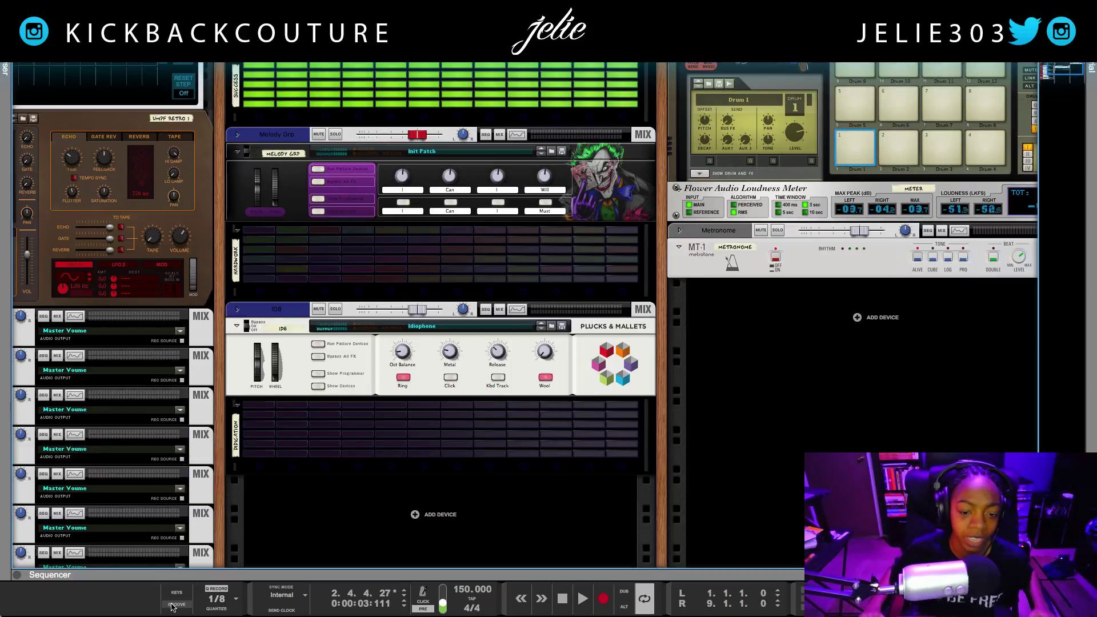
{"action": "left_click", "coordinate": [318, 386]}
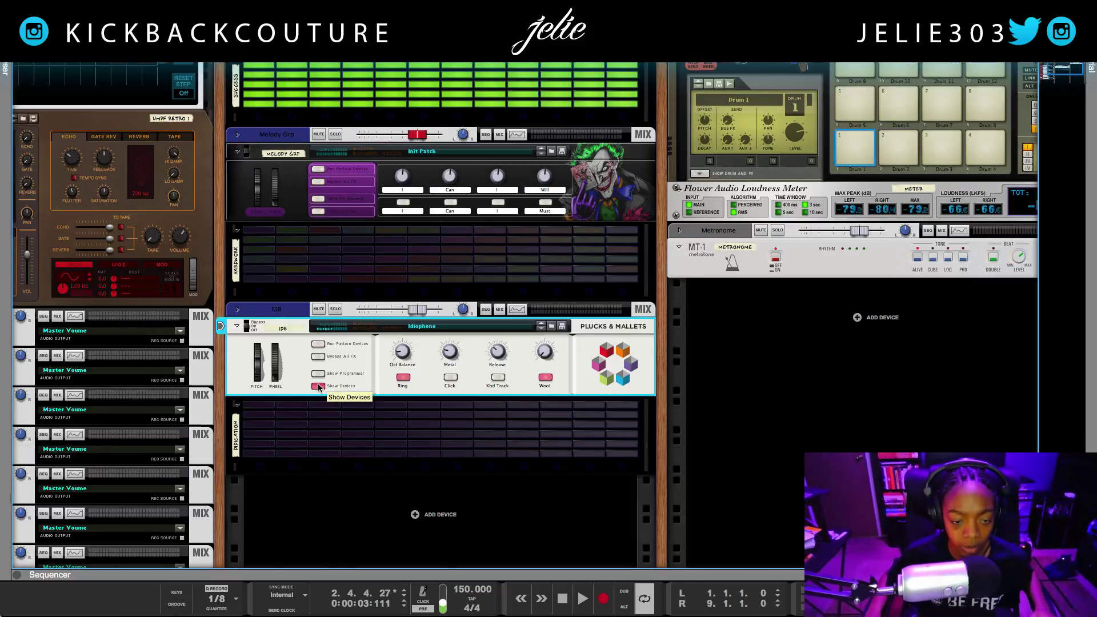
{"action": "left_click_drag", "start_coordinate": [600, 225], "coordinate": [592, 243]}
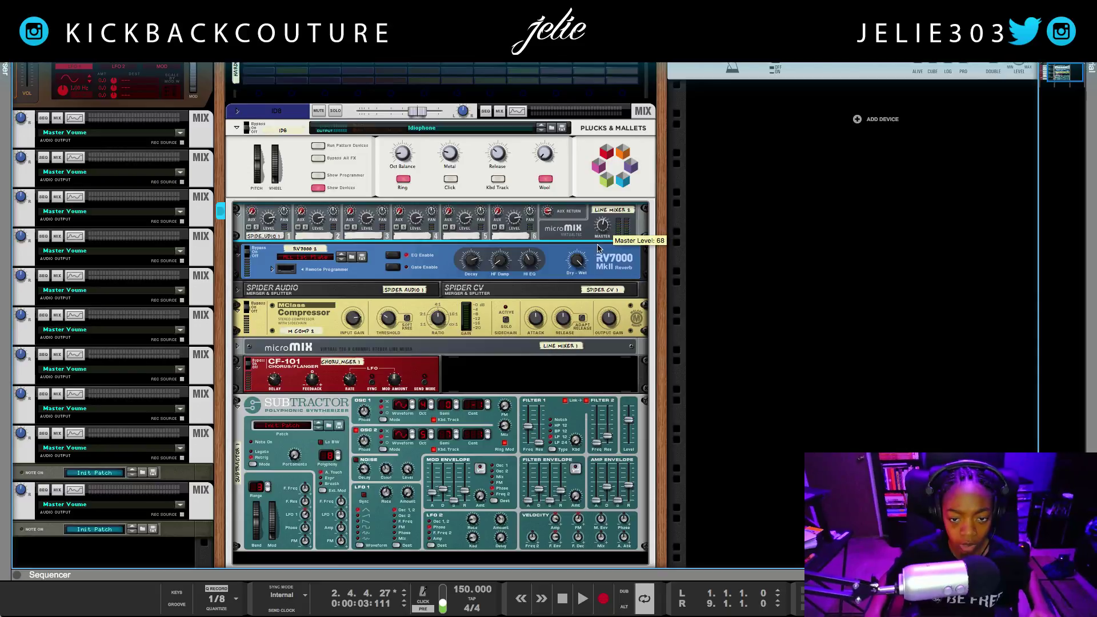
- Play the song from its beginning and show the master inserts in the mixer
{"action": "key", "text": "shift+Return"}
{"action": "key", "text": "space"}
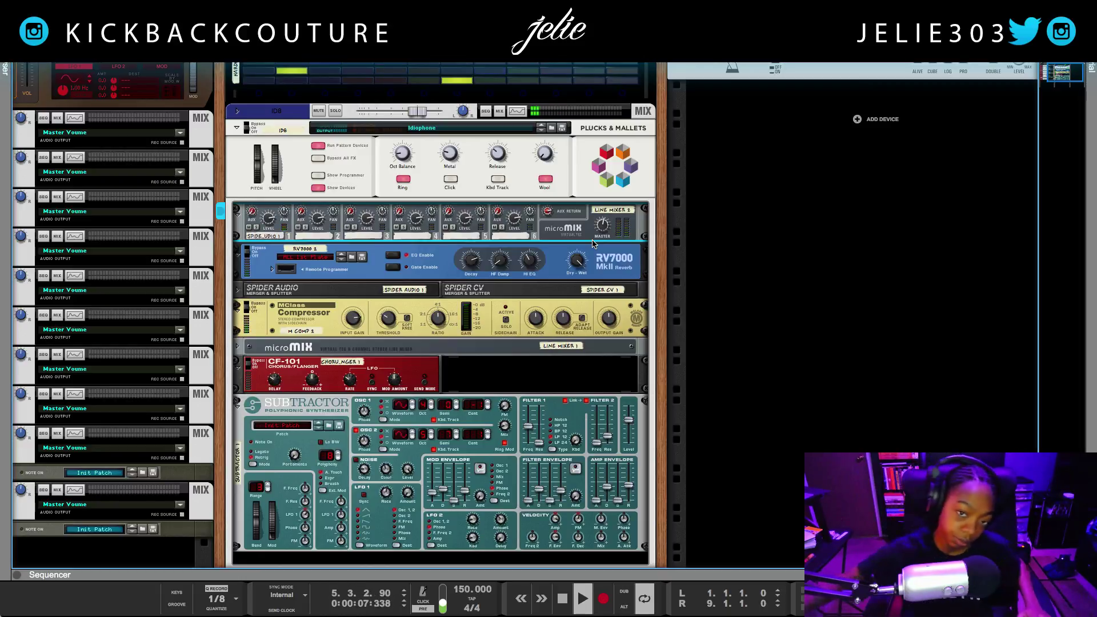
{"action": "scroll", "coordinate": [589, 211], "scroll_direction": "up", "scroll_amount": 1}
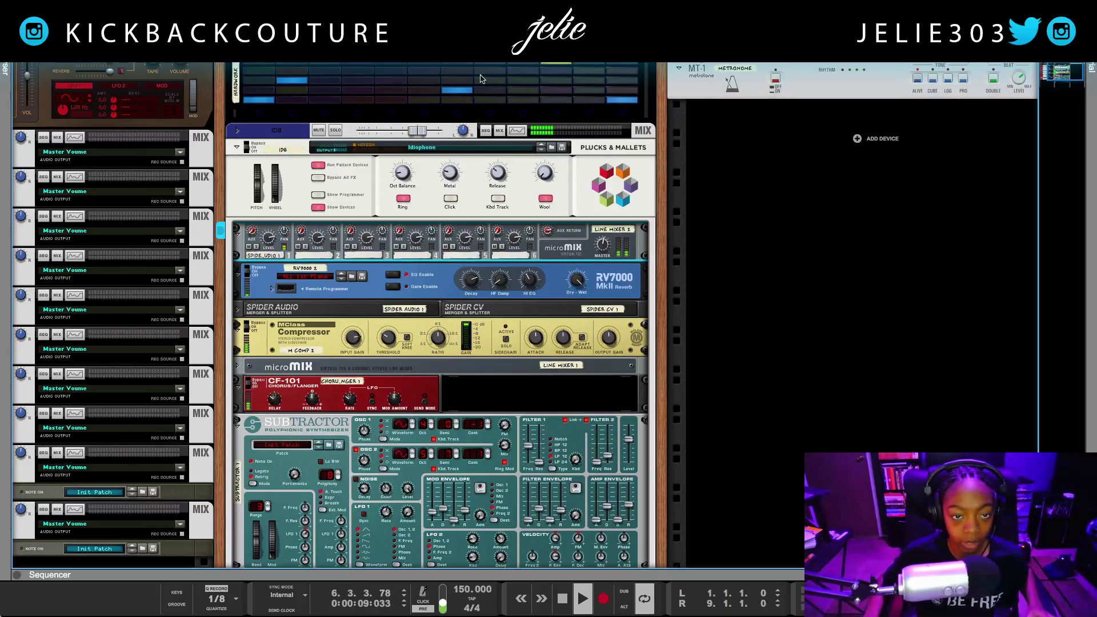
{"action": "scroll", "coordinate": [586, 182], "scroll_direction": "up", "scroll_amount": 8}
{"action": "key", "text": "F5"}
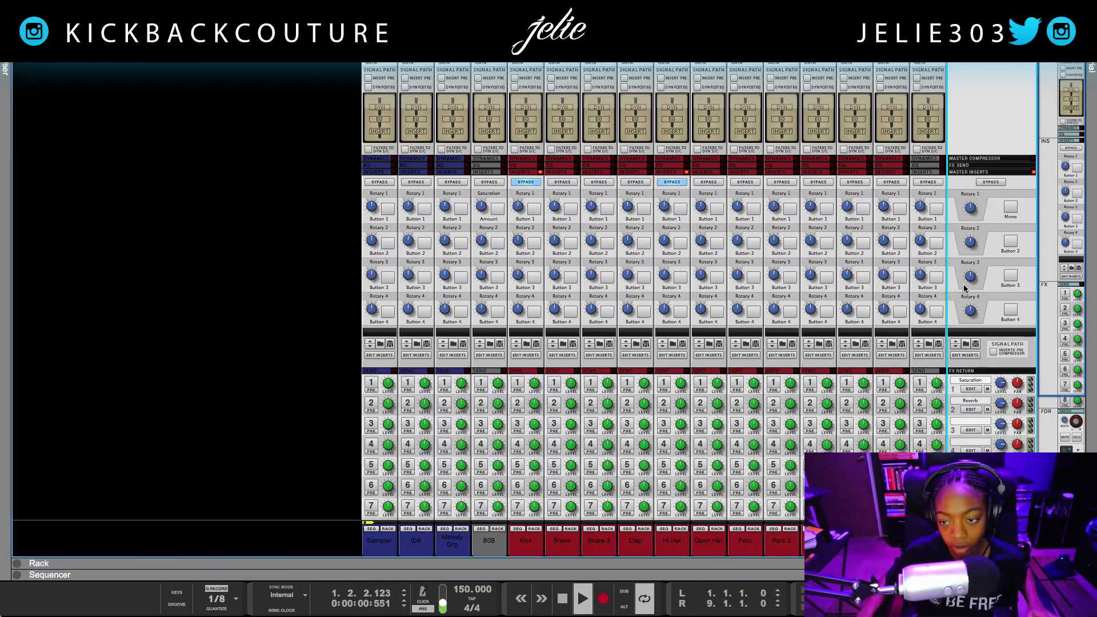
- Toggle the master inserts' Mono button on and off during playback to compare mono and stereo, leaving it on
{"action": "left_click", "coordinate": [1011, 208]}
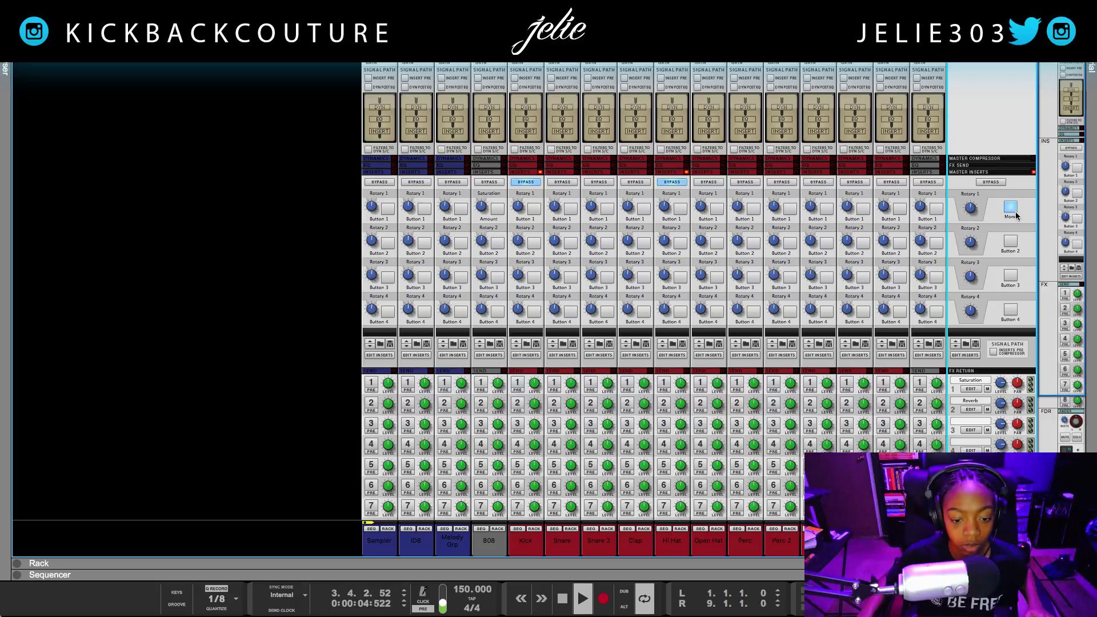
{"action": "left_click", "coordinate": [1009, 212]}
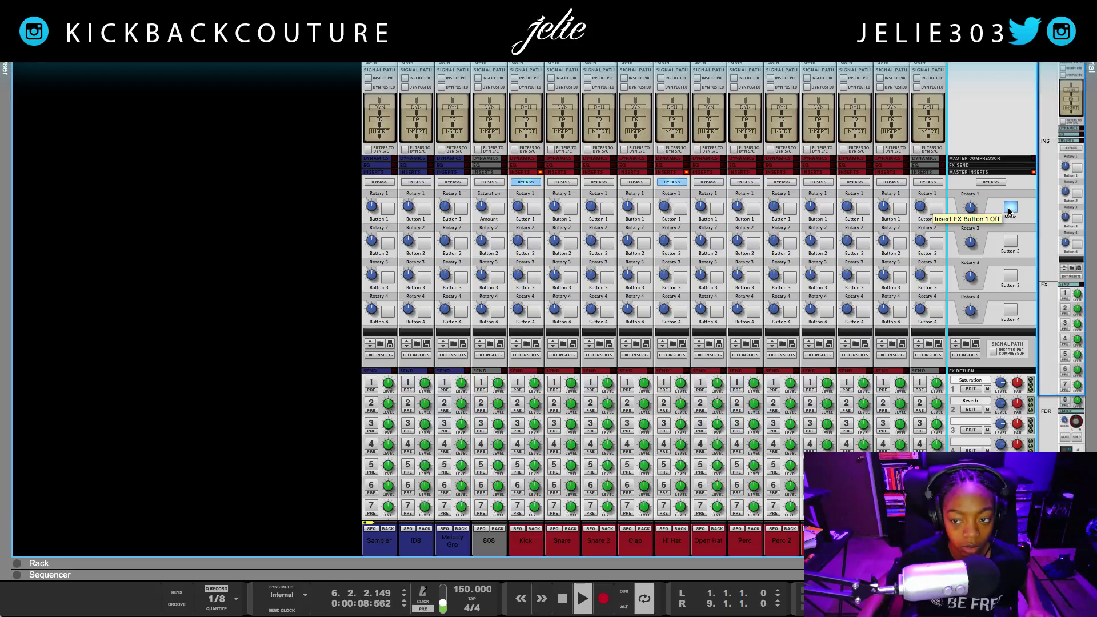
{"action": "left_click", "coordinate": [1009, 212]}
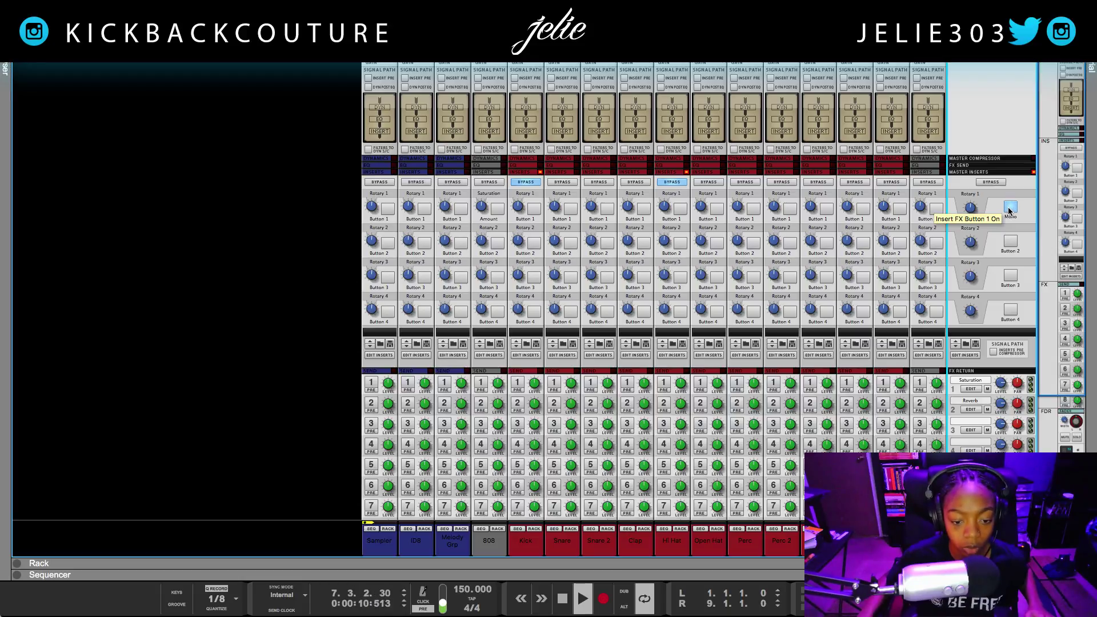
{"action": "left_click", "coordinate": [1009, 212]}
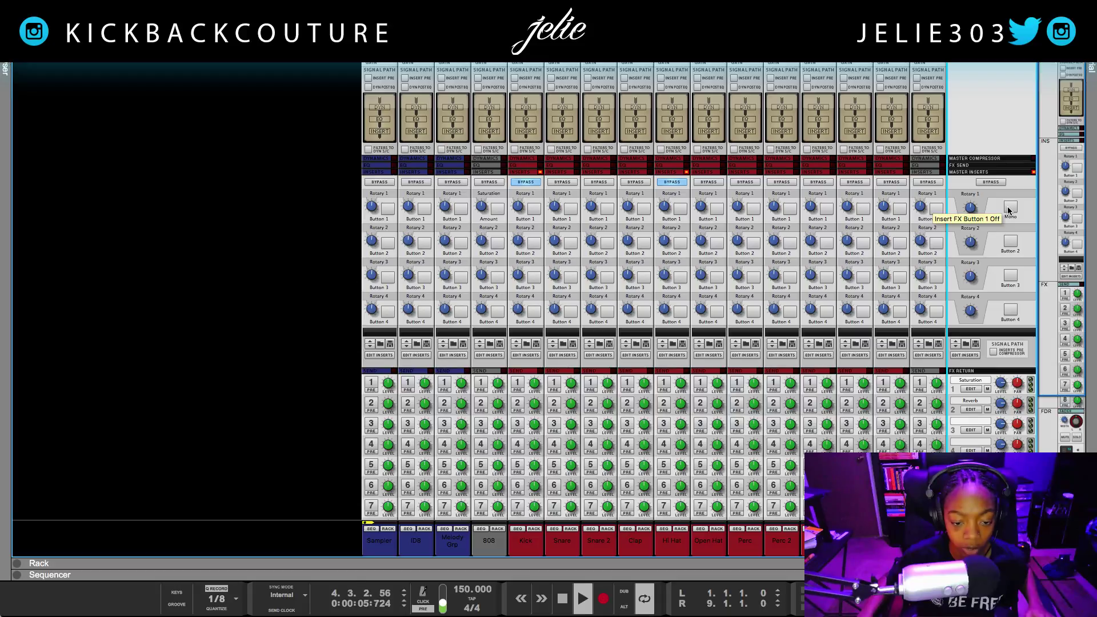
{"action": "left_click", "coordinate": [1009, 211]}
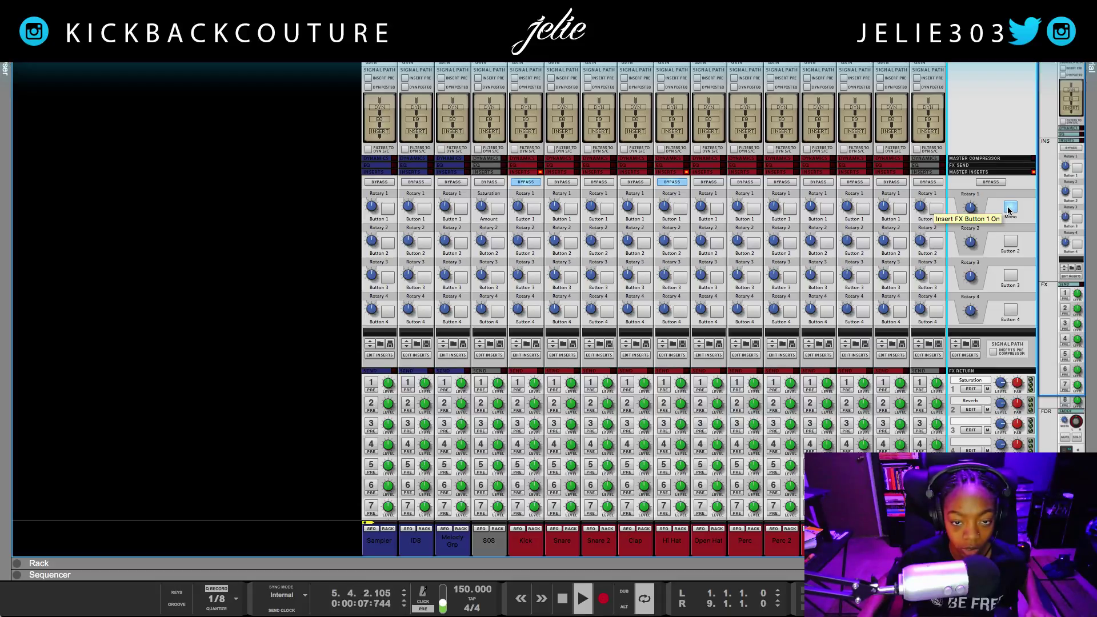